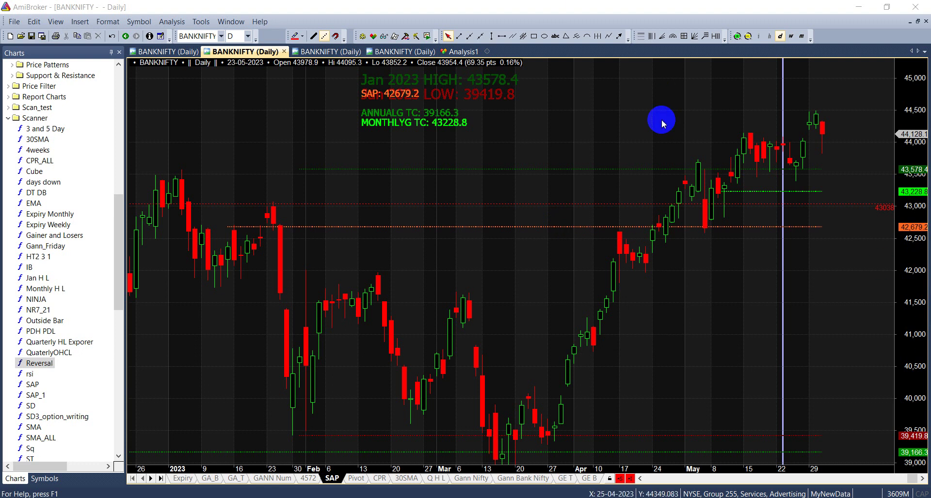
Inspect the 31-05-2023 candle on the BANKNIFTY daily chart and switch to the ^NSEI daily chart in Timing Solution
{"action": "left_click", "coordinate": [825, 143]}
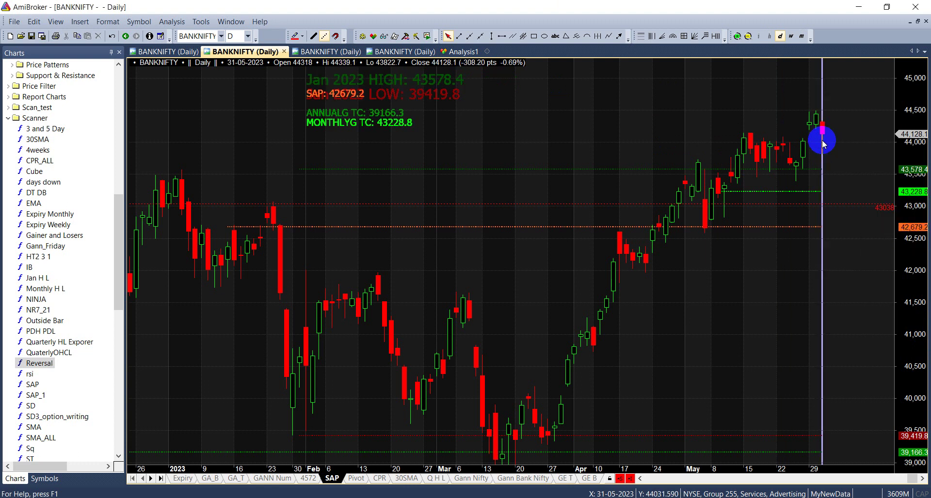
{"action": "left_click", "coordinate": [857, 7]}
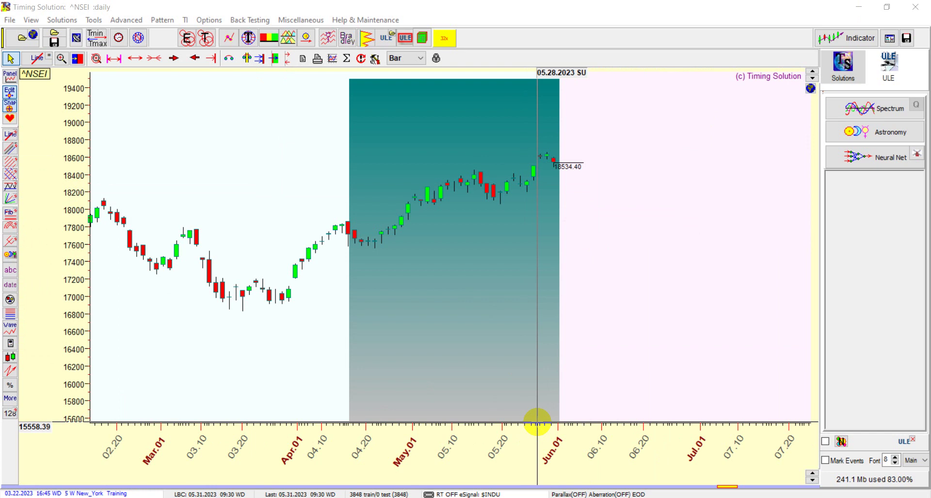
{"action": "left_click_drag", "start_coordinate": [538, 421], "coordinate": [172, 477]}
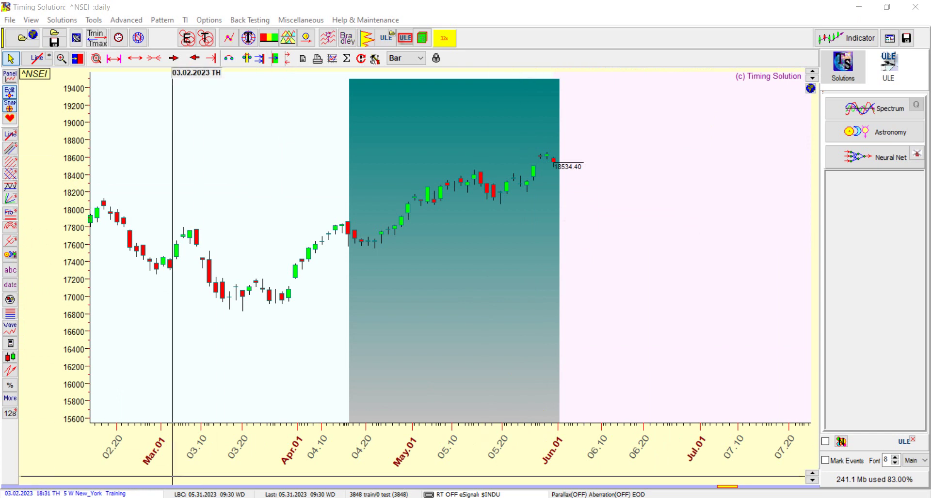
Read Rule No. 31 on Venus heliocentric declination in the George Bayer handbook PDF and return to the ^NSEI chart in Timing Solution
{"action": "left_click", "coordinate": [500, 460]}
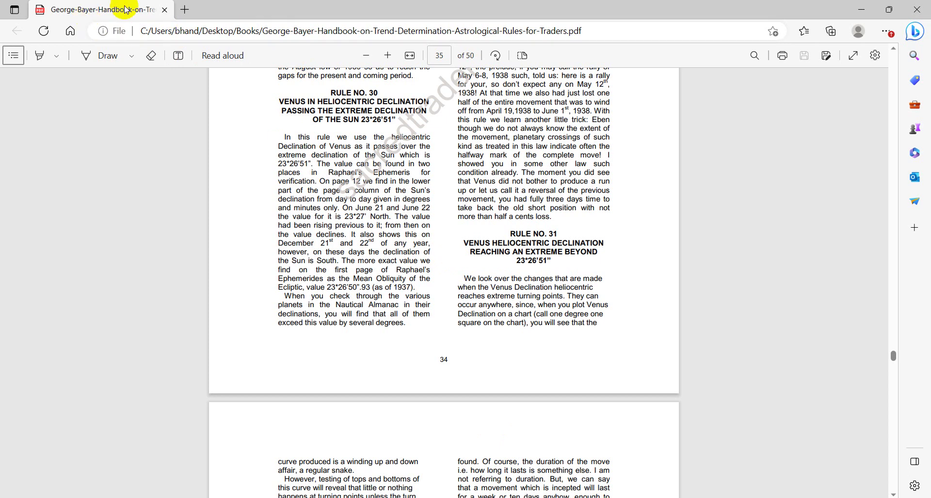
{"action": "triple_click", "coordinate": [519, 234]}
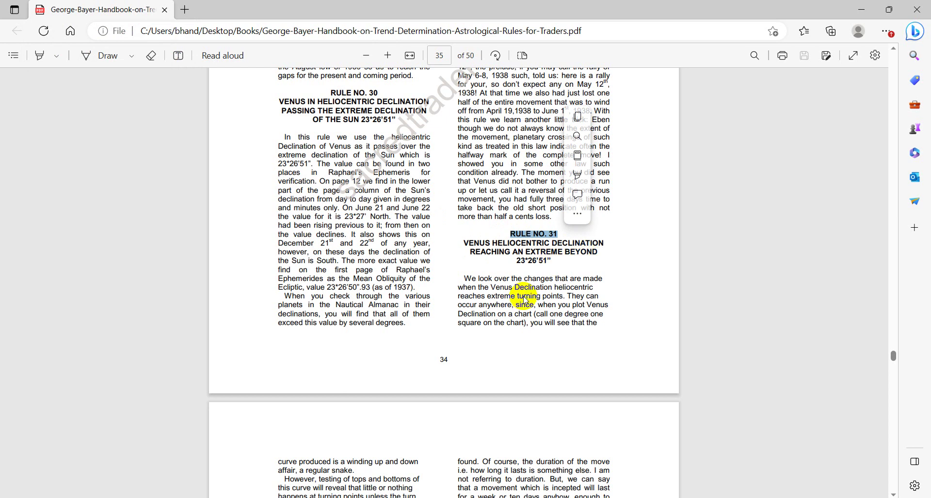
{"action": "left_click_drag", "start_coordinate": [515, 289], "coordinate": [523, 295]}
{"action": "left_click_drag", "start_coordinate": [458, 290], "coordinate": [464, 290]}
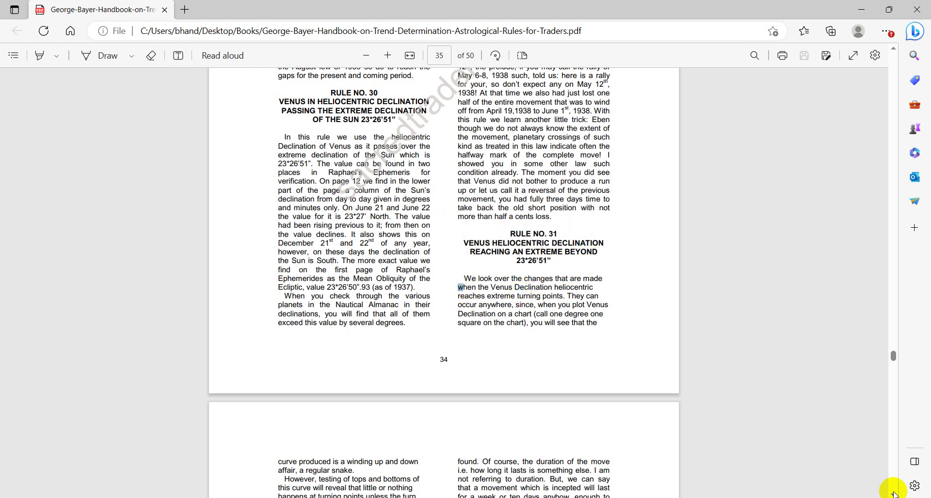
{"action": "scroll", "coordinate": [892, 494], "scroll_direction": "down", "scroll_amount": 4}
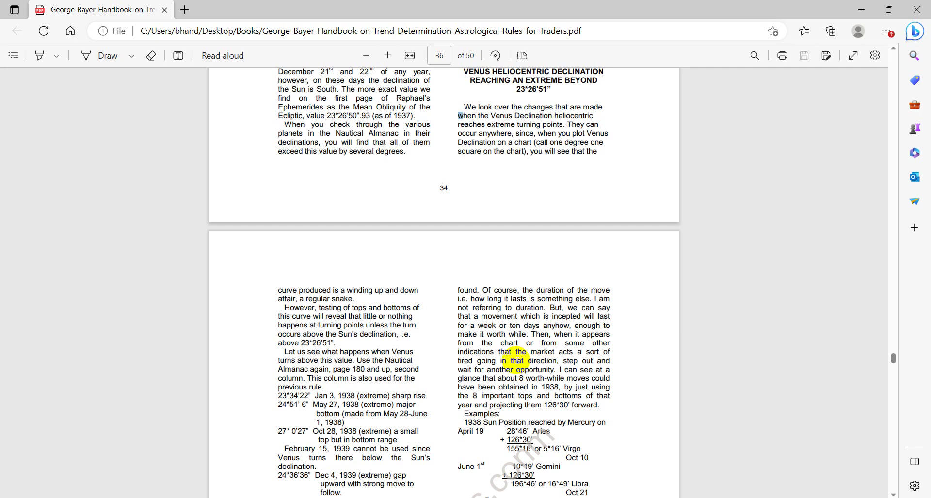
{"action": "left_click", "coordinate": [862, 9]}
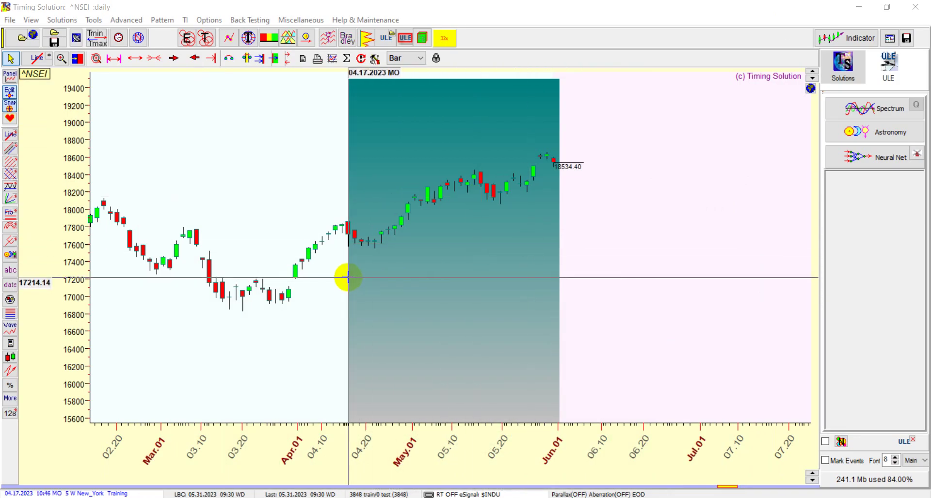
Examine price behaviour in the highlighted Venus declination periods of late 2022 and late 2021, and return to the latest bars
{"action": "left_click", "coordinate": [195, 58]}
{"action": "left_click", "coordinate": [195, 58]}
{"action": "left_click", "coordinate": [195, 58]}
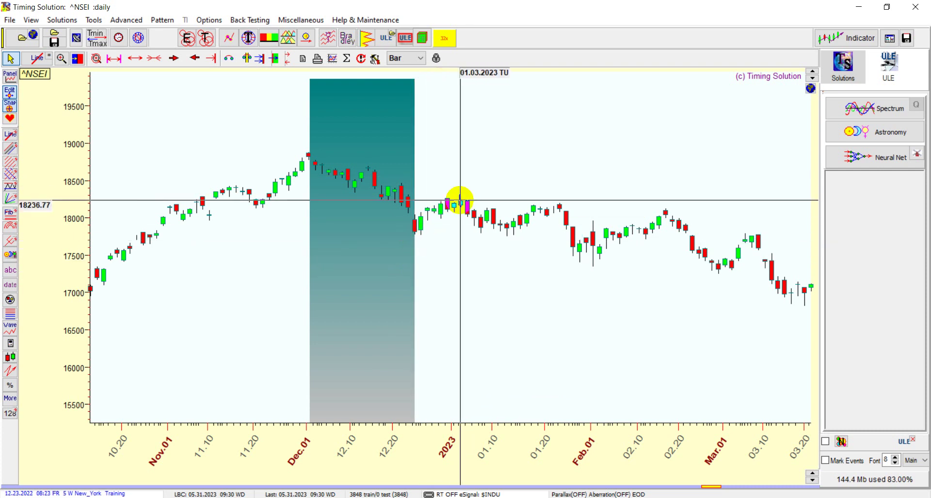
{"action": "left_click", "coordinate": [190, 59]}
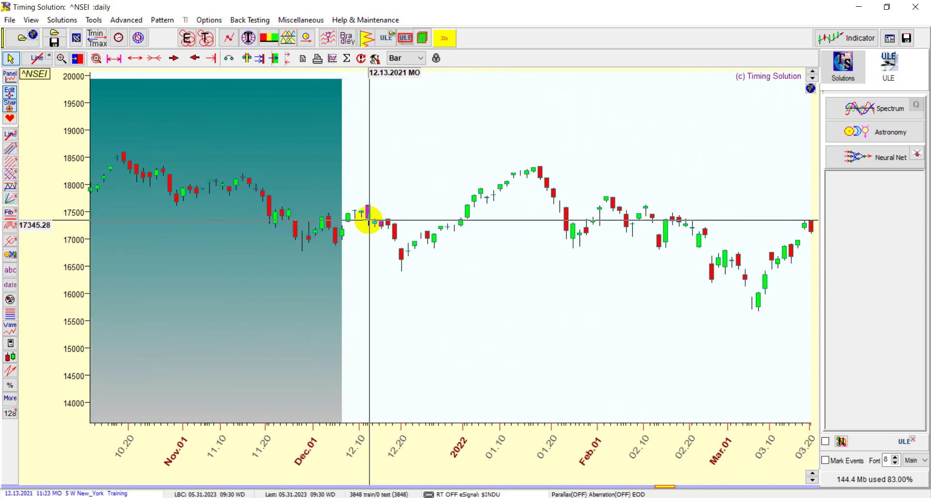
{"action": "left_click", "coordinate": [195, 58]}
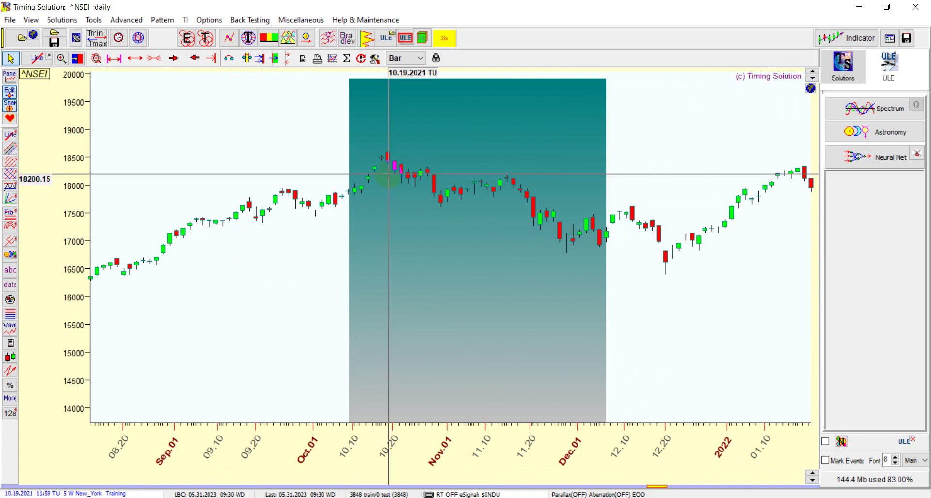
{"action": "left_click", "coordinate": [212, 59]}
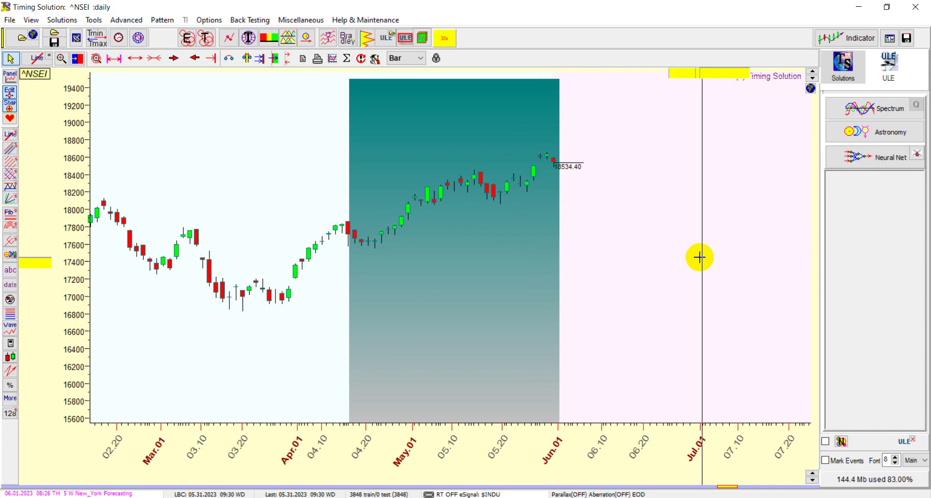
Open the events model editor and set up an Aspects condition with transit Jupiter instead of the Sun as first planet
{"action": "left_click", "coordinate": [905, 441]}
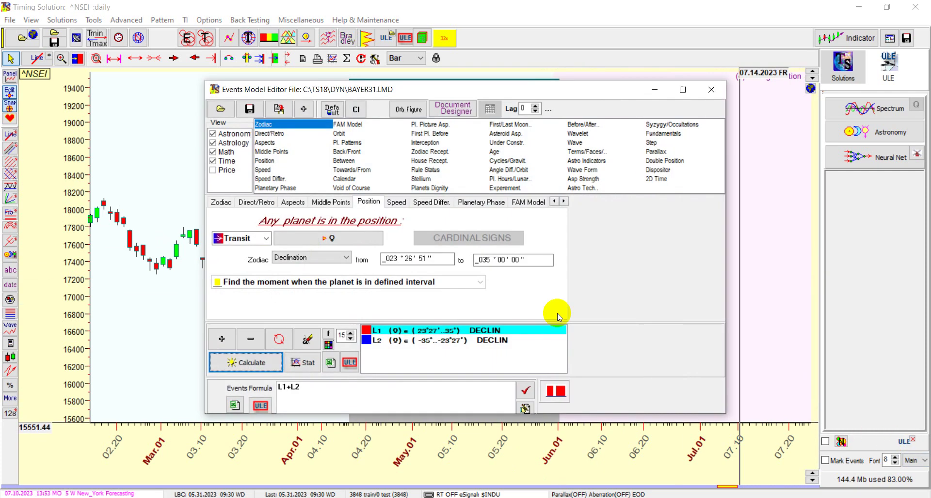
{"action": "left_click", "coordinate": [264, 143]}
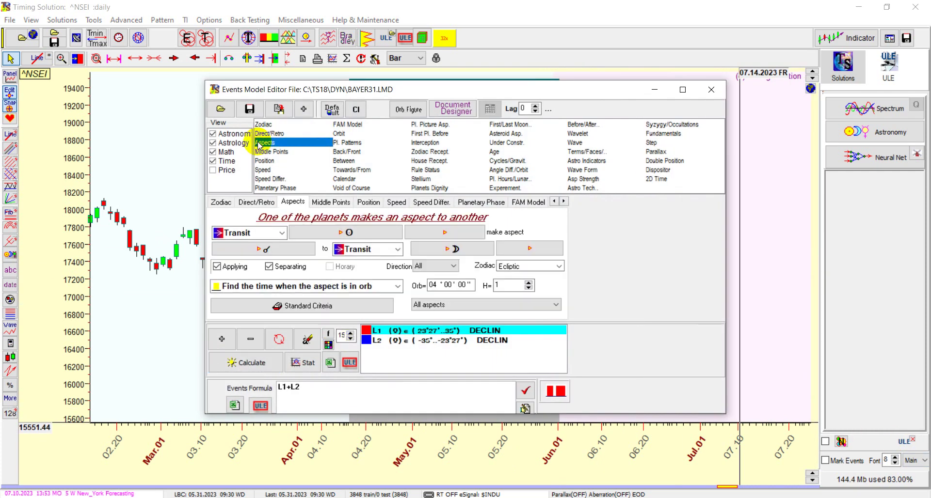
{"action": "left_click", "coordinate": [322, 232]}
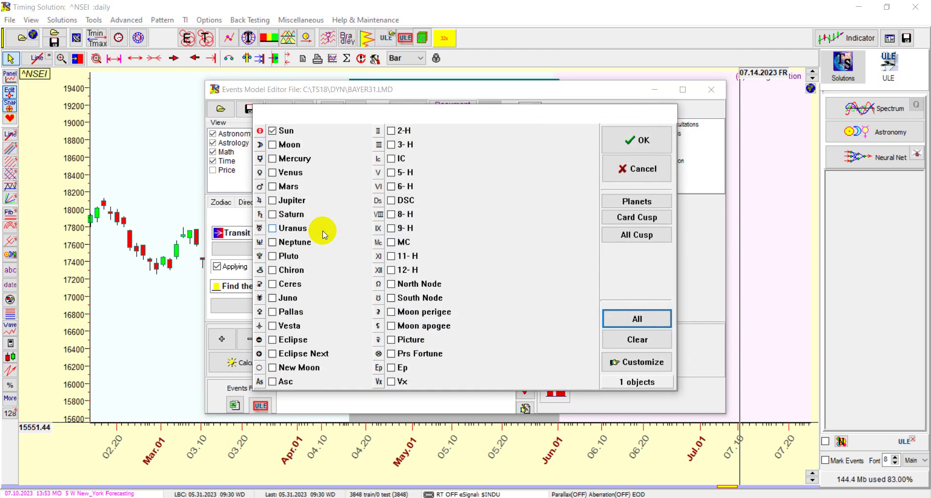
{"action": "left_click", "coordinate": [276, 134]}
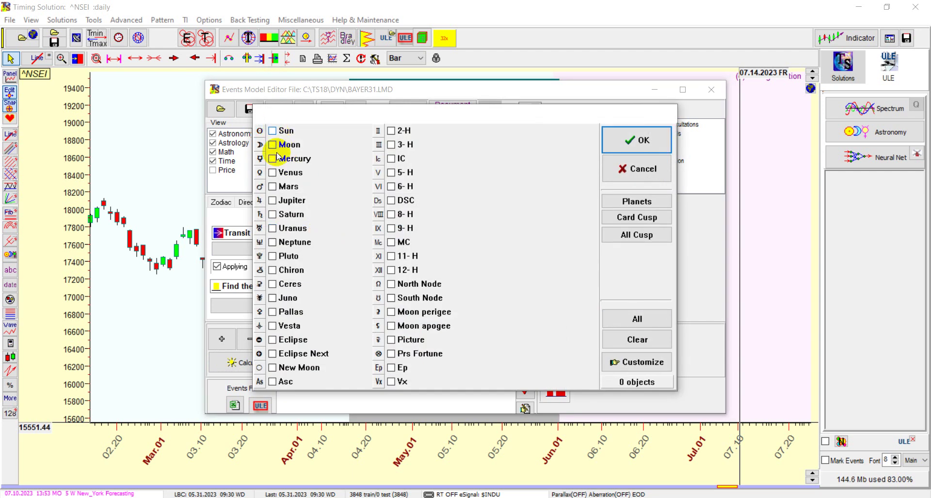
{"action": "left_click", "coordinate": [289, 204]}
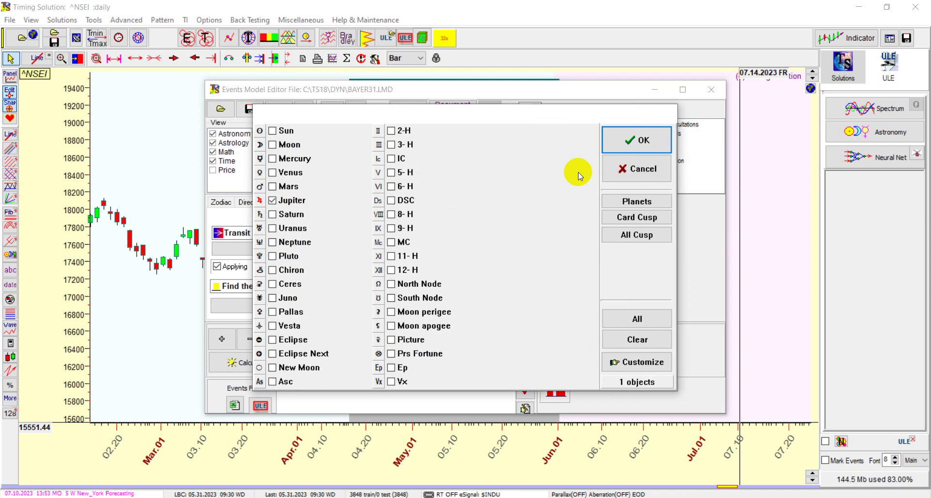
{"action": "left_click", "coordinate": [627, 140]}
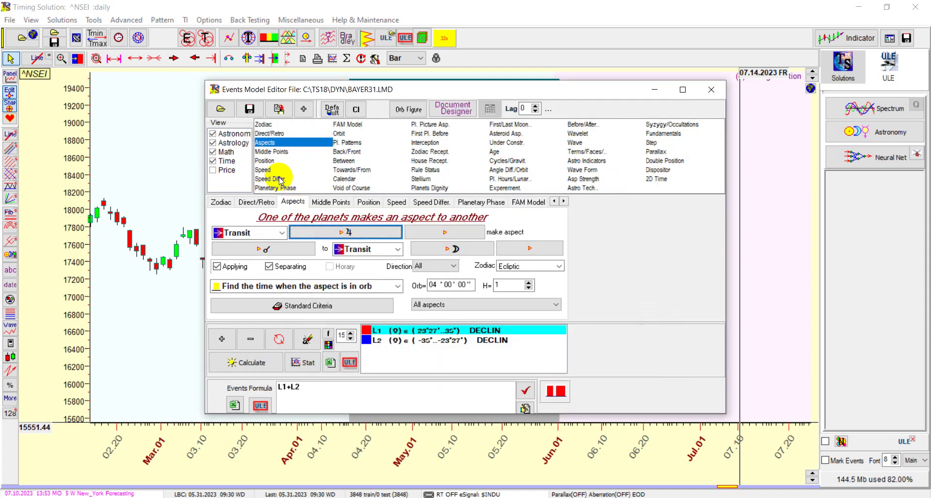
Keep the 0° conjunction as the aspect and set the second body to the North Node instead of the Moon
{"action": "left_click", "coordinate": [272, 250]}
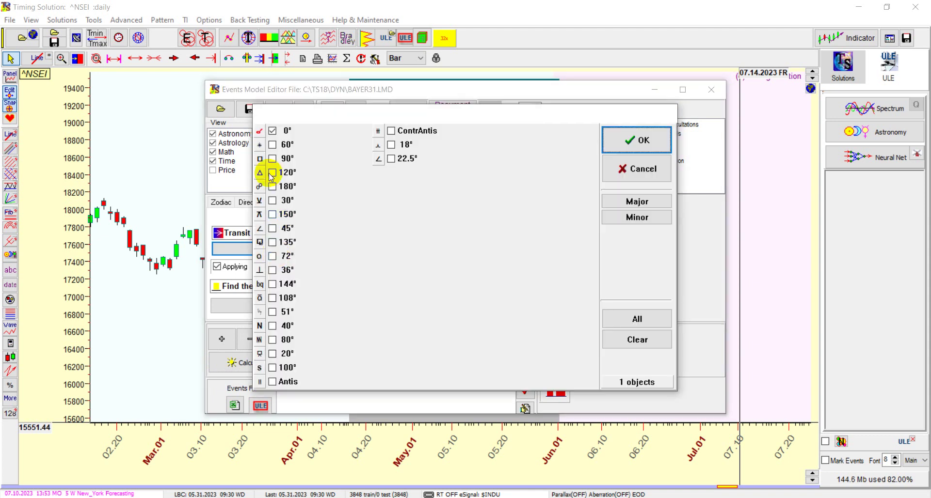
{"action": "left_click", "coordinate": [275, 130]}
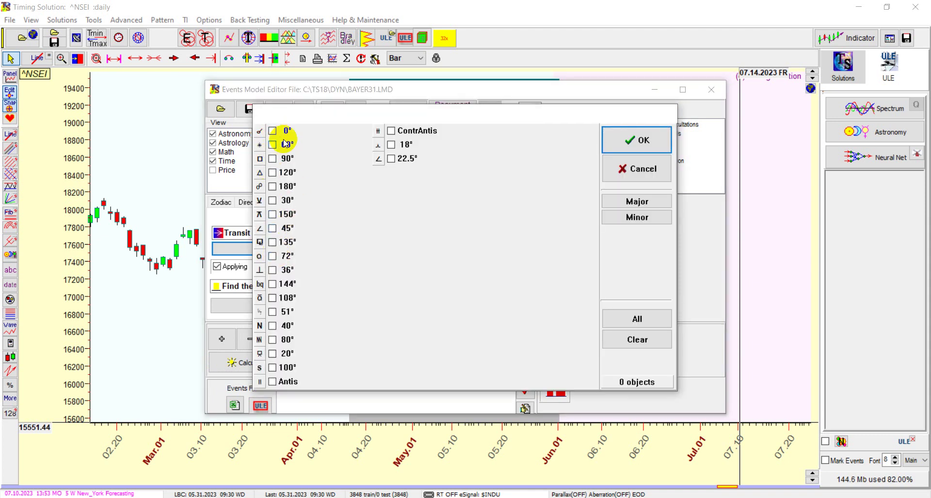
{"action": "left_click", "coordinate": [616, 141]}
{"action": "left_click", "coordinate": [452, 250]}
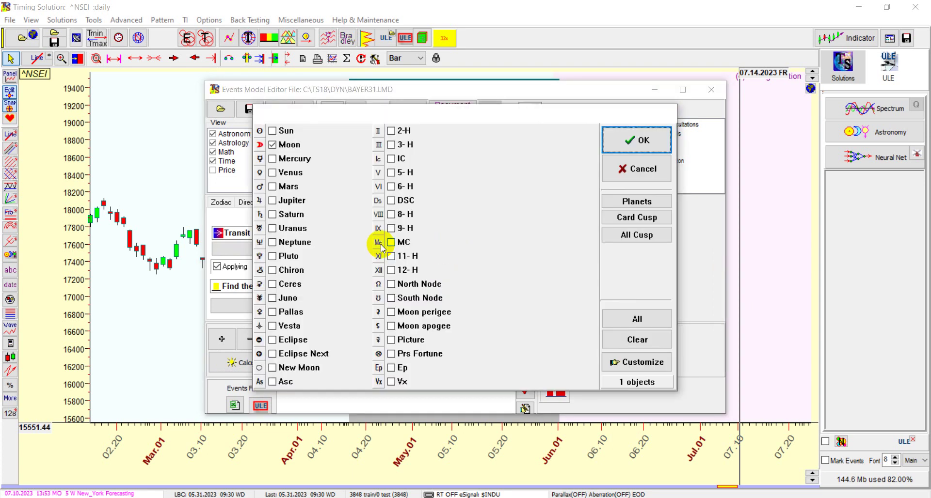
{"action": "left_click", "coordinate": [282, 145]}
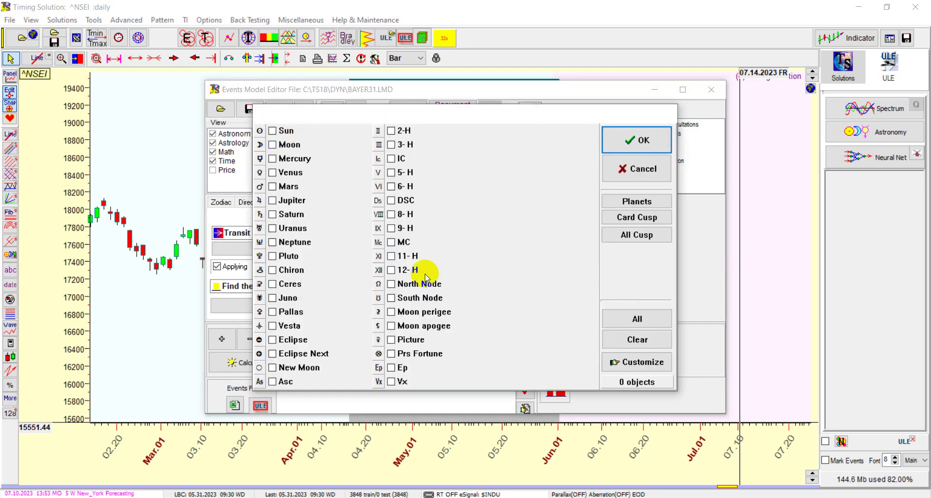
{"action": "left_click", "coordinate": [391, 284]}
{"action": "left_click", "coordinate": [635, 149]}
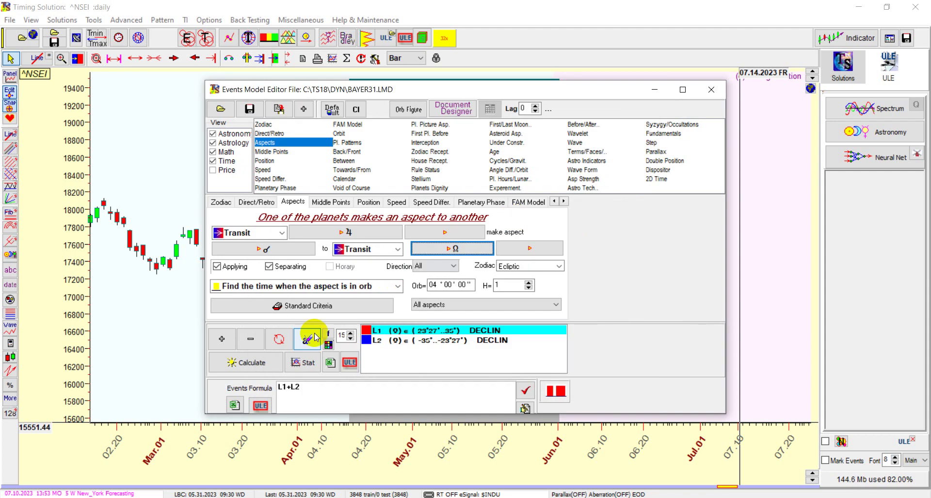
Remove both Venus declination conditions and add the Jupiter–North Node conjunction using its aspect culmination as the event
{"action": "left_click", "coordinate": [251, 338]}
{"action": "left_click", "coordinate": [252, 338]}
{"action": "left_click", "coordinate": [267, 143]}
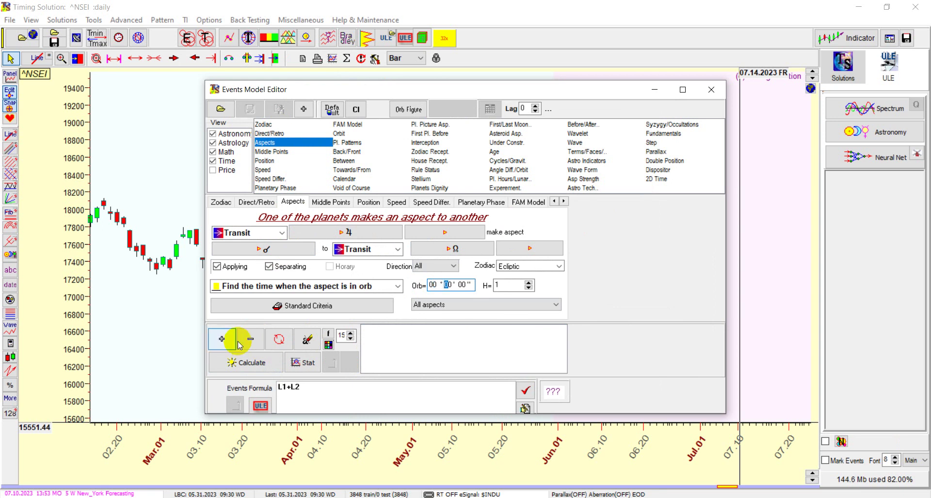
{"action": "left_click", "coordinate": [223, 339]}
Set the events formula to L1, calculate the Jupiter–North Node events and minimize the editor
{"action": "left_click", "coordinate": [253, 365]}
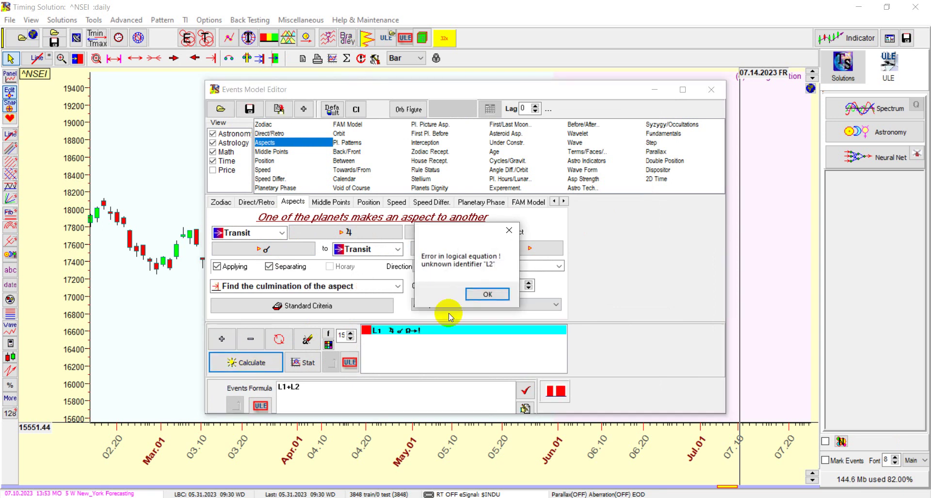
{"action": "left_click", "coordinate": [483, 293]}
{"action": "left_click", "coordinate": [317, 388]}
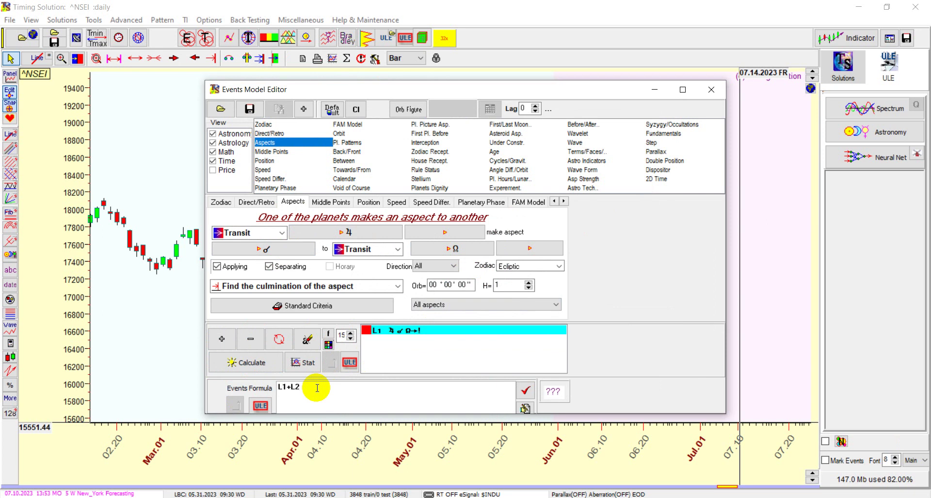
{"action": "left_click", "coordinate": [240, 361]}
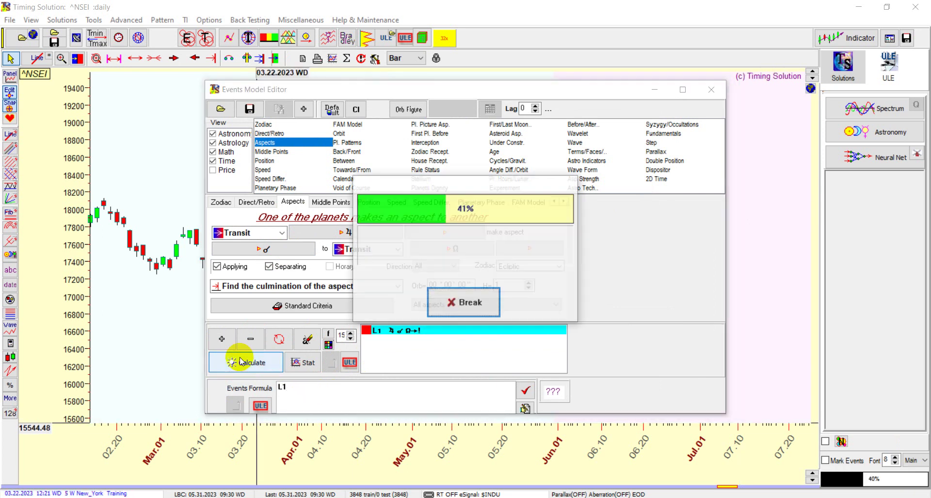
{"action": "left_click", "coordinate": [655, 90]}
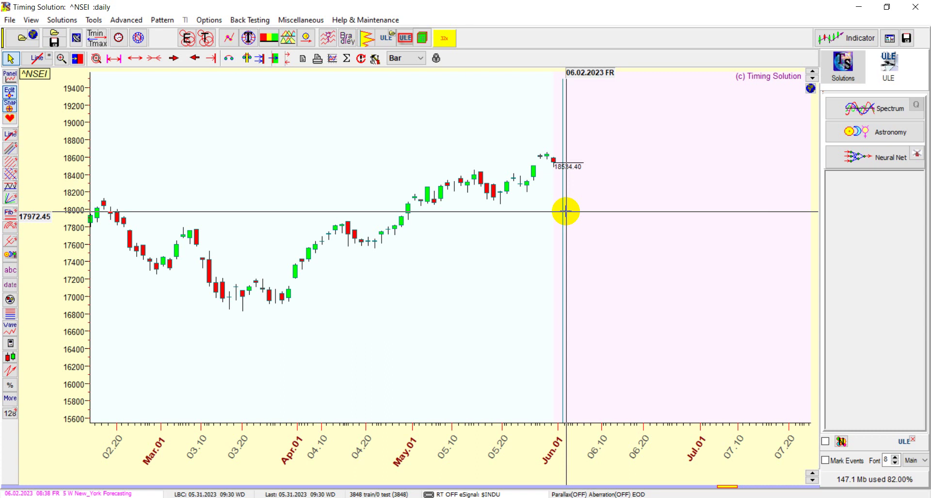
Look back through the price history for Jupiter–North Node event lines and display the full history from 2008
{"action": "left_click", "coordinate": [195, 58]}
{"action": "left_click", "coordinate": [195, 59]}
{"action": "left_click", "coordinate": [195, 59]}
{"action": "left_click", "coordinate": [195, 59]}
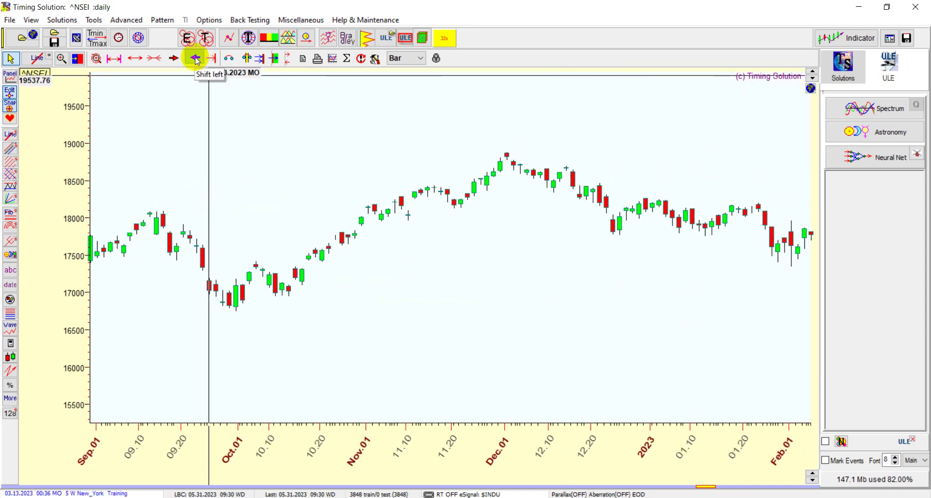
{"action": "left_click", "coordinate": [195, 59]}
{"action": "left_click", "coordinate": [195, 59]}
{"action": "left_click", "coordinate": [112, 59]}
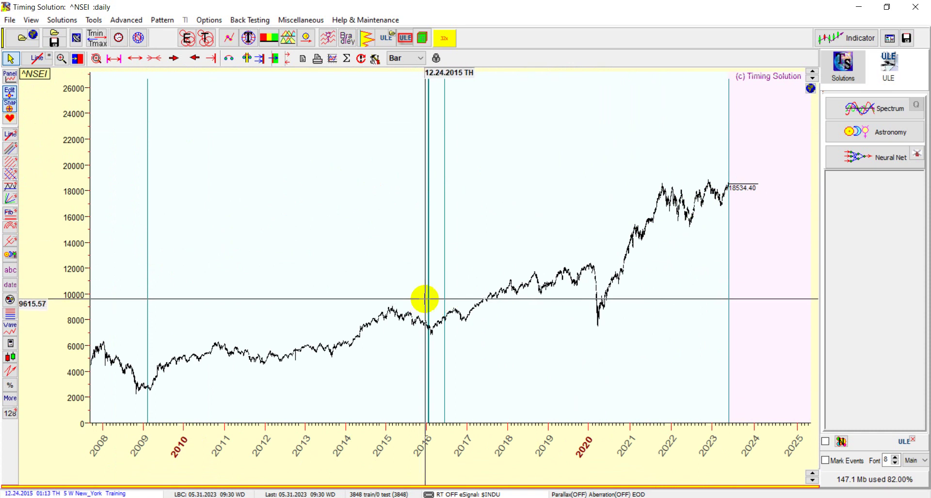
Zoom in on the price action around the three 2016 event lines and return to the latest bars to examine the June 2023 event
{"action": "left_click", "coordinate": [61, 58]}
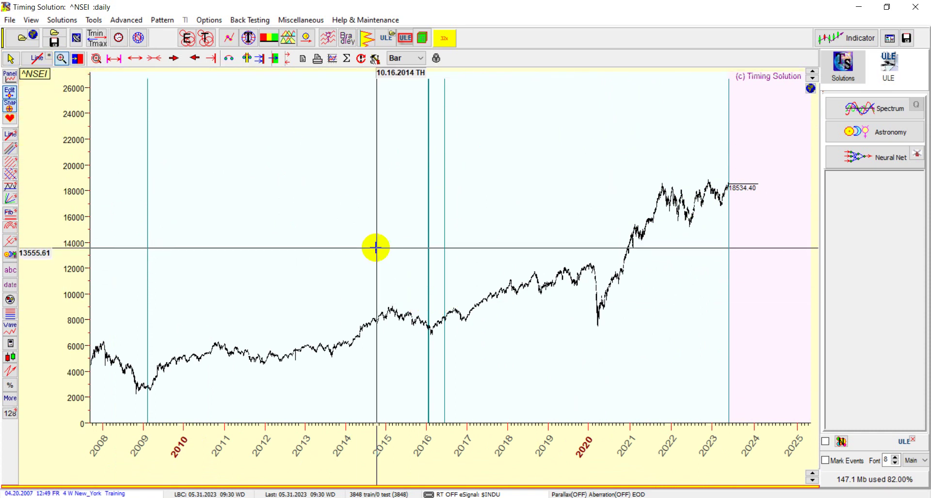
{"action": "left_click_drag", "start_coordinate": [370, 211], "coordinate": [536, 380]}
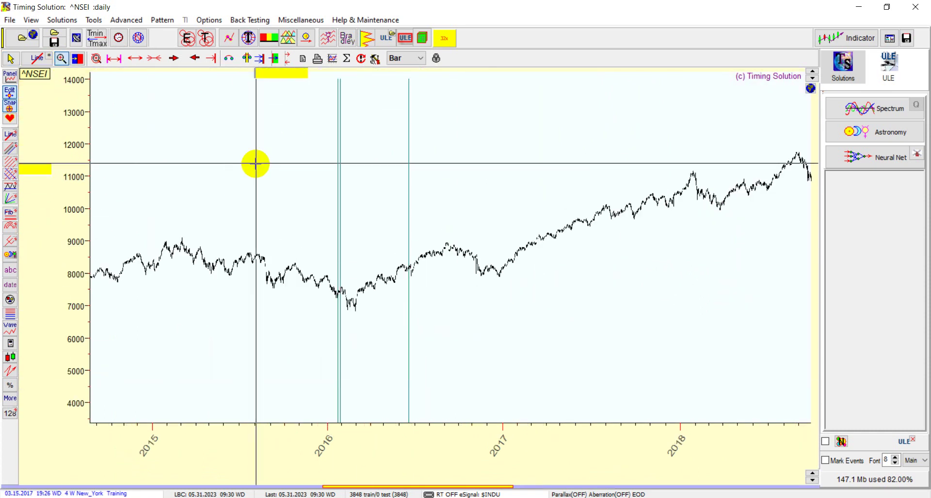
{"action": "left_click_drag", "start_coordinate": [256, 163], "coordinate": [519, 378]}
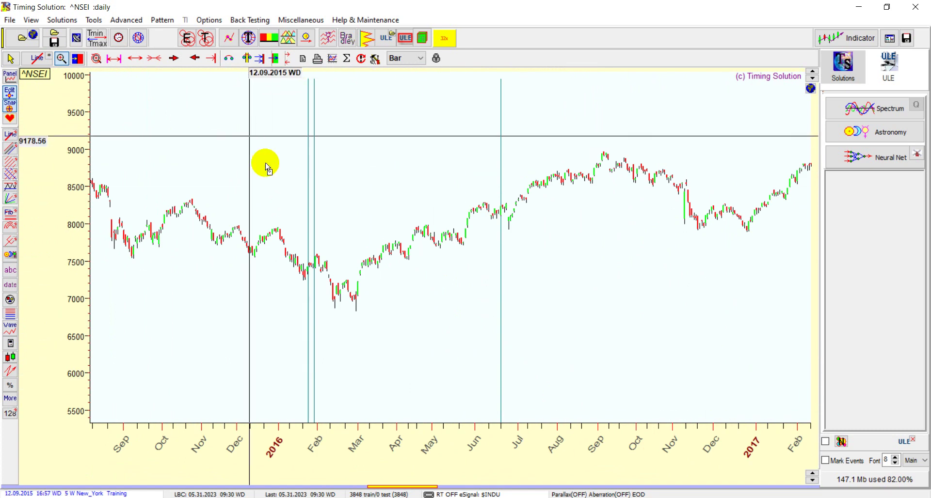
{"action": "left_click_drag", "start_coordinate": [268, 167], "coordinate": [588, 416]}
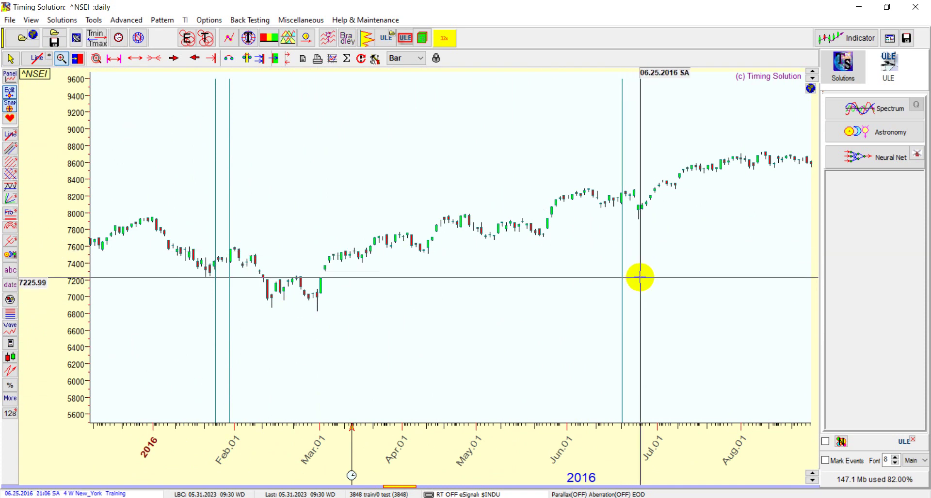
{"action": "left_click", "coordinate": [211, 59]}
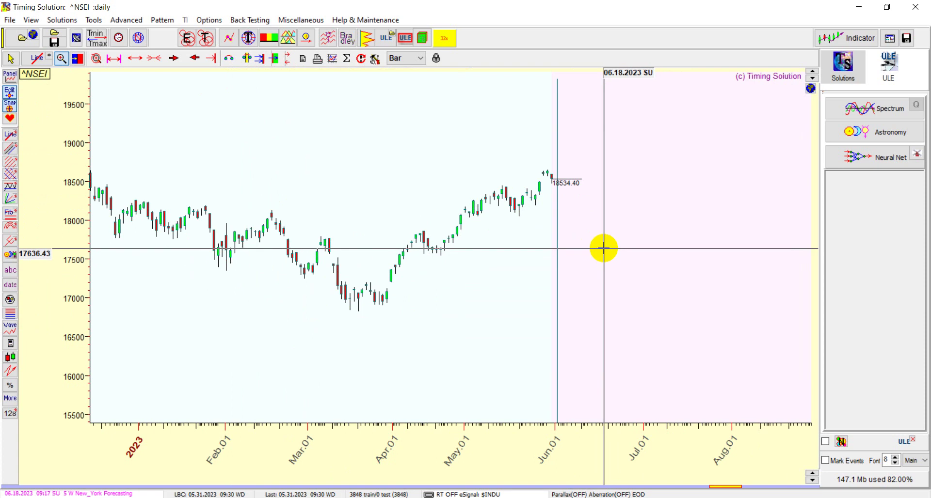
Reopen the events editor and define a transit aspect with Mars as the first planet and 150° as the only aspect
{"action": "left_click", "coordinate": [904, 442]}
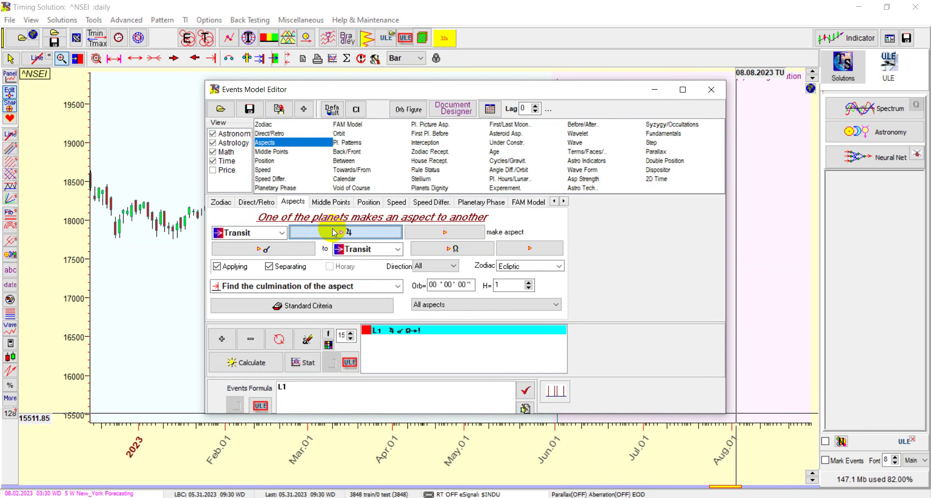
{"action": "left_click", "coordinate": [303, 232]}
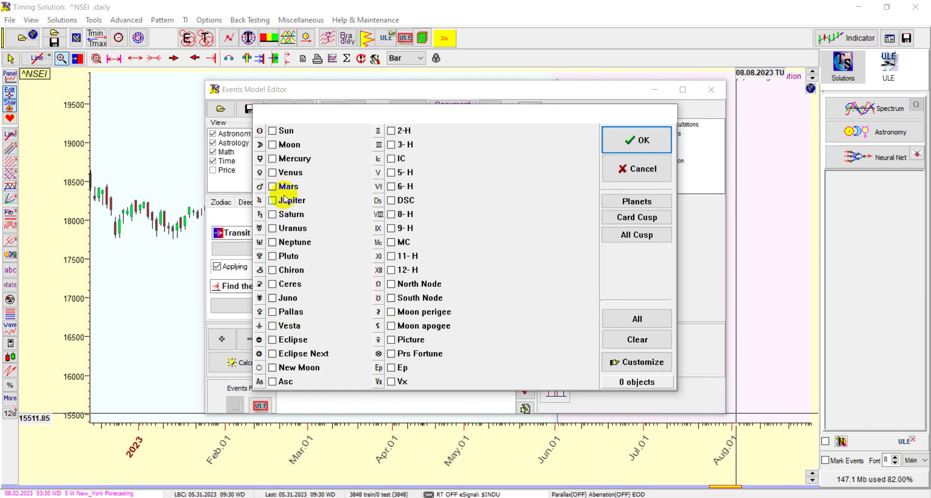
{"action": "left_click", "coordinate": [285, 187]}
{"action": "left_click", "coordinate": [649, 139]}
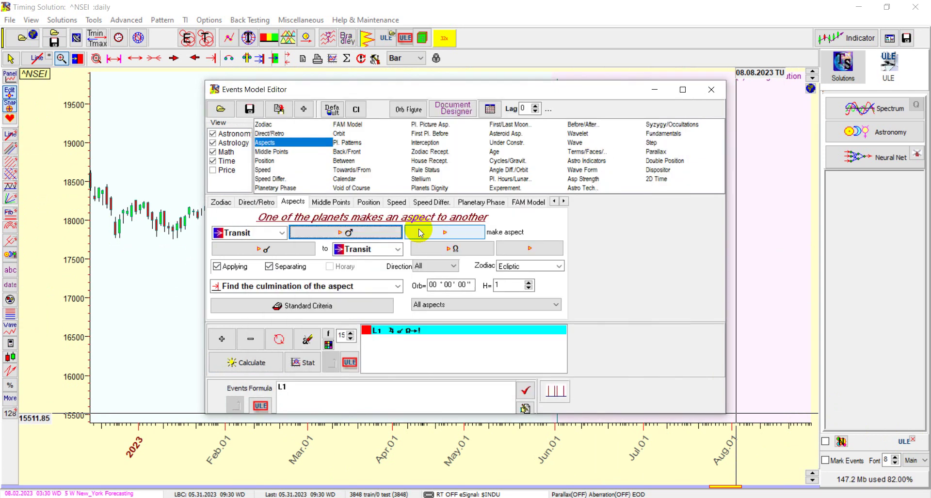
{"action": "left_click", "coordinate": [269, 250]}
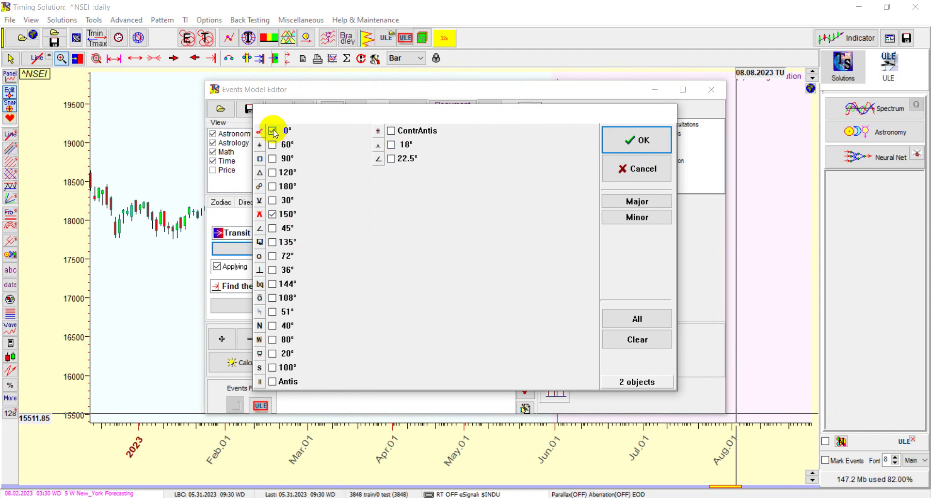
{"action": "left_click", "coordinate": [607, 141]}
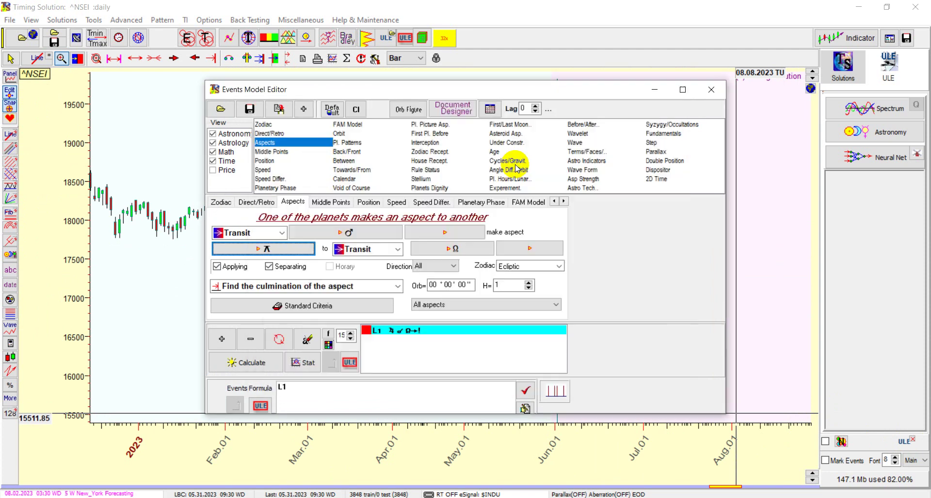
Replace the North Node with Saturn as the second transiting planet of the aspect
{"action": "left_click", "coordinate": [448, 253]}
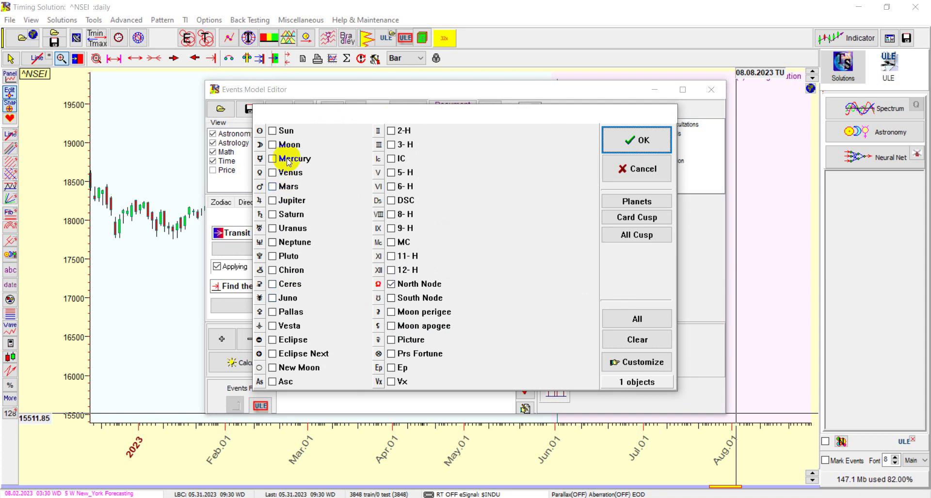
{"action": "left_click", "coordinate": [286, 214]}
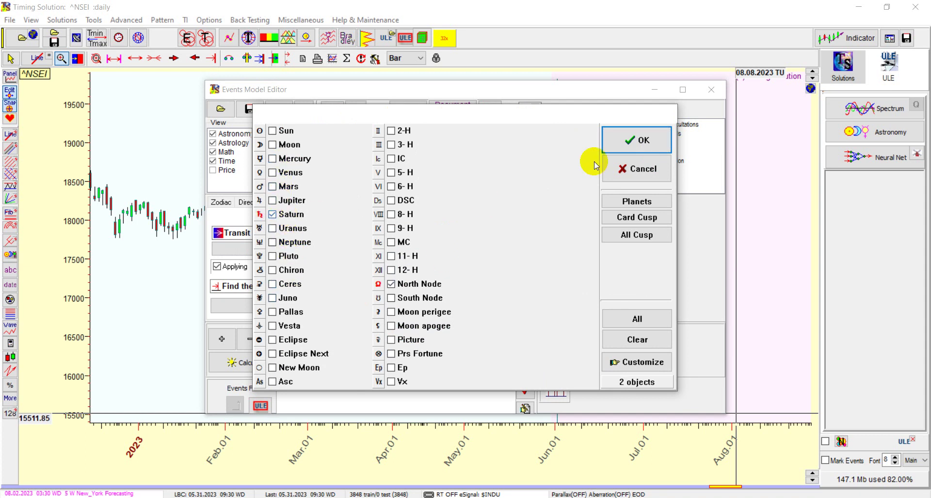
{"action": "left_click", "coordinate": [626, 138]}
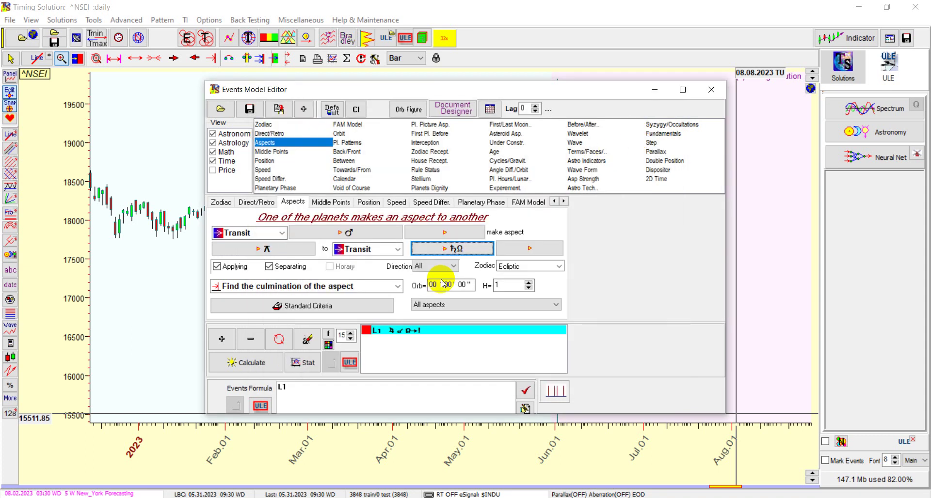
{"action": "left_click", "coordinate": [455, 249]}
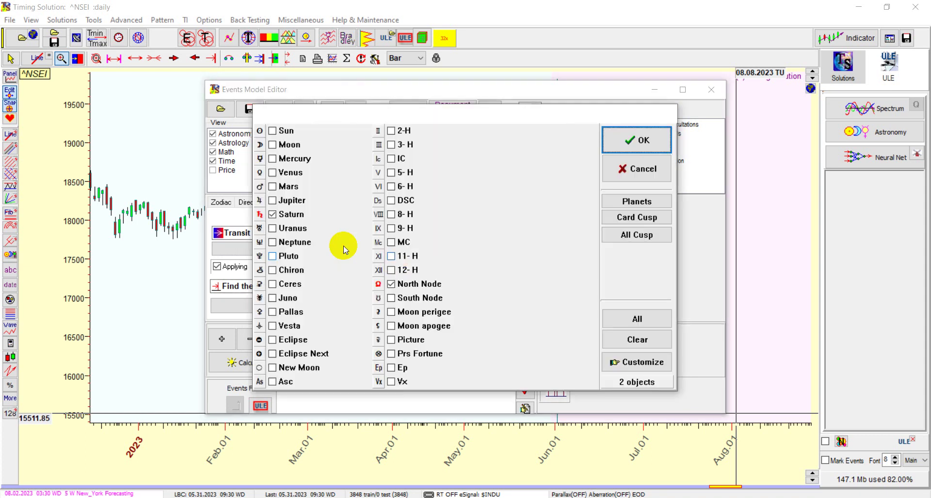
{"action": "left_click", "coordinate": [392, 284]}
{"action": "left_click", "coordinate": [619, 141]}
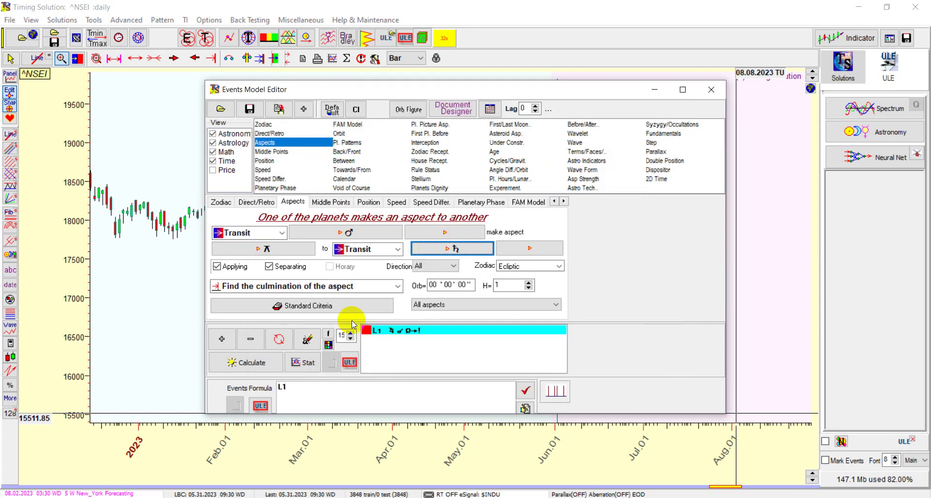
Replace the listed condition L1 with the Mars–Saturn 150° aspect, calculate its events and minimize the editor
{"action": "left_click", "coordinate": [239, 343]}
{"action": "left_click", "coordinate": [222, 339]}
{"action": "left_click", "coordinate": [245, 364]}
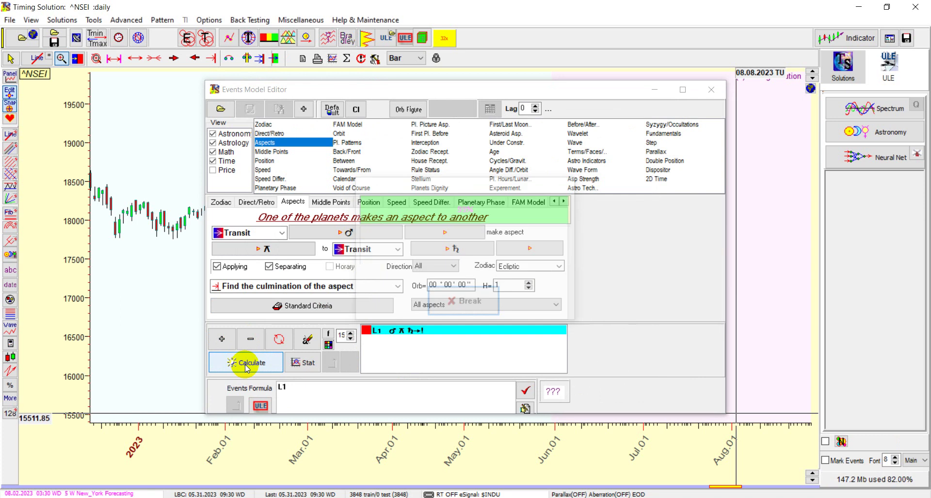
{"action": "left_click", "coordinate": [654, 90]}
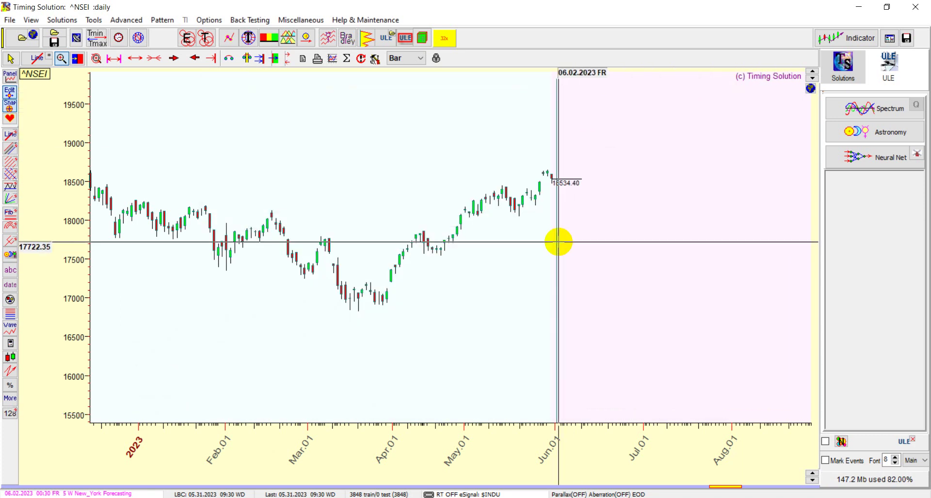
Display the full history, examine the May and August 2021 Mars–Saturn event lines up close and return to the latest bars
{"action": "left_click", "coordinate": [112, 59]}
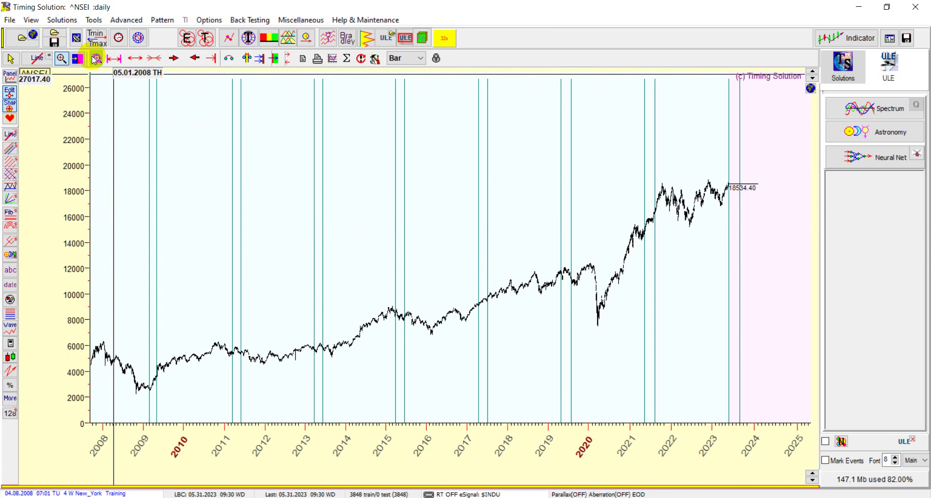
{"action": "left_click", "coordinate": [94, 60]}
{"action": "left_click", "coordinate": [112, 60]}
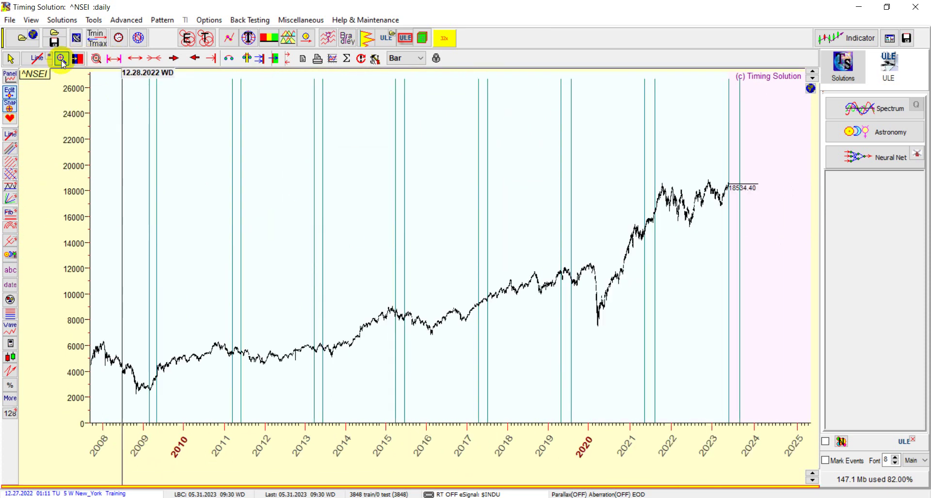
{"action": "left_click_drag", "start_coordinate": [603, 151], "coordinate": [753, 354]}
{"action": "left_click_drag", "start_coordinate": [264, 125], "coordinate": [503, 325]}
{"action": "left_click_drag", "start_coordinate": [185, 152], "coordinate": [510, 371]}
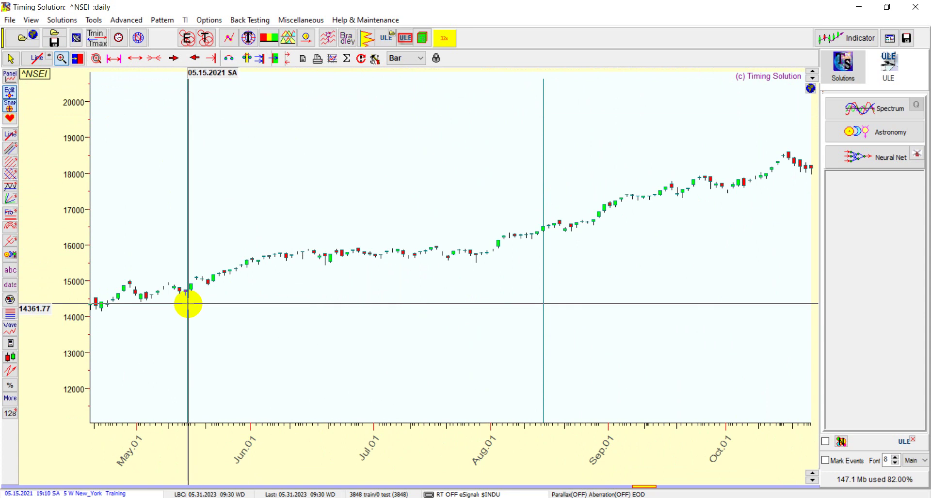
{"action": "left_click_drag", "start_coordinate": [187, 306], "coordinate": [545, 291]}
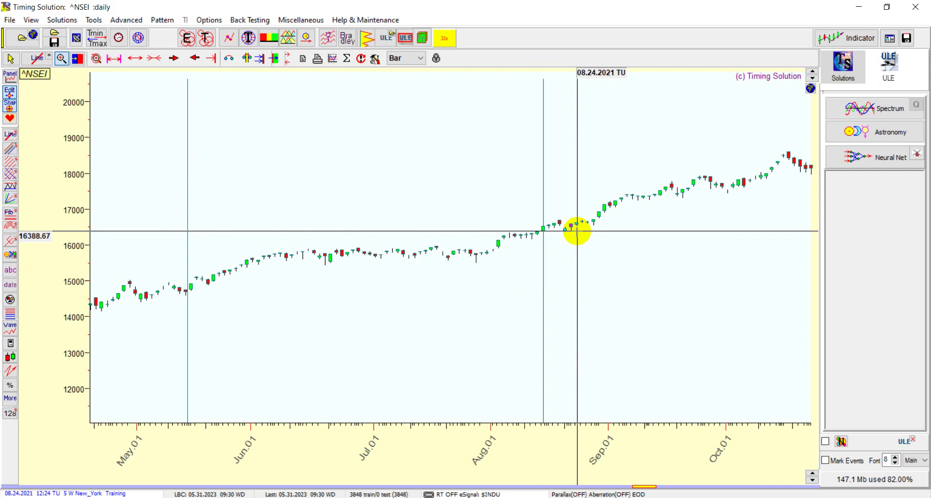
{"action": "left_click", "coordinate": [209, 58]}
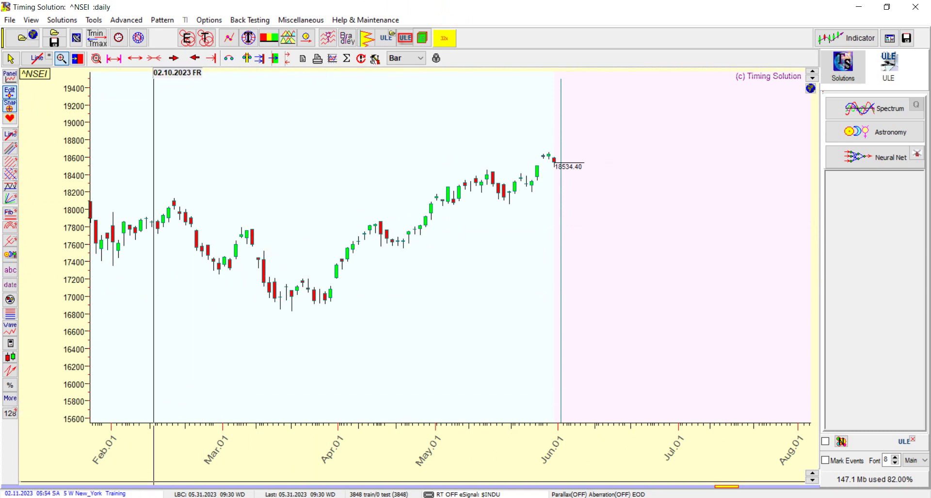
Examine the Gann fans and bar counts on the nifty_daily_34 chart in Gannalyst Professional and switch to AmiBroker's BANKNIFTY chart
{"action": "key", "text": "alt+Tab"}
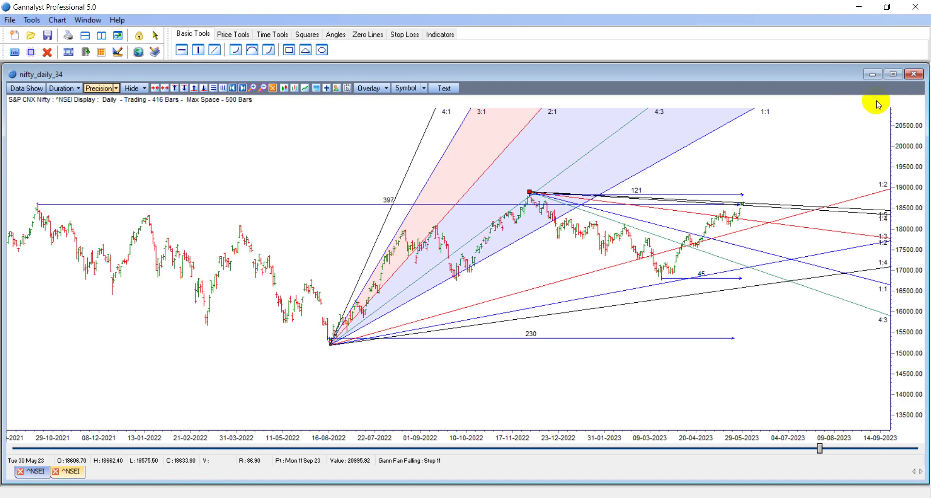
{"action": "left_click", "coordinate": [911, 75]}
{"action": "left_click", "coordinate": [468, 285]}
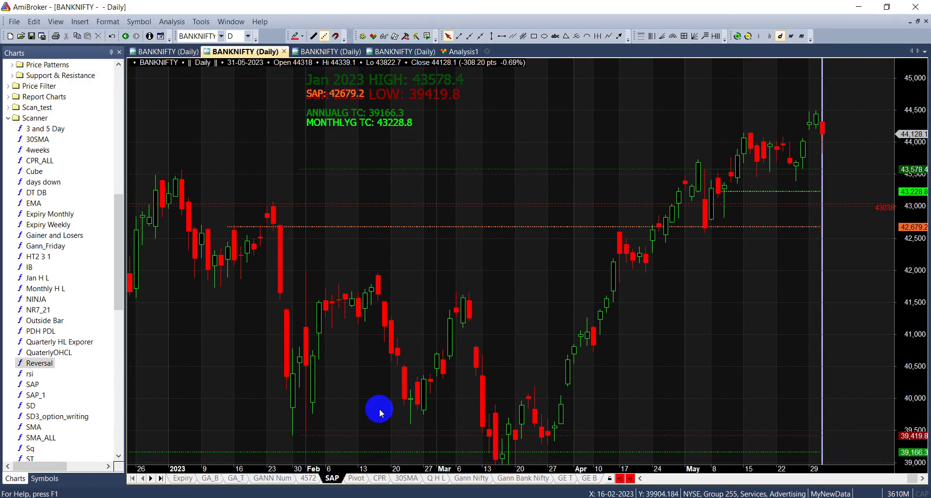
Examine the BANKNIFTY musical Index levels projected from the 30-09-2022 swing low
{"action": "left_click", "coordinate": [386, 52]}
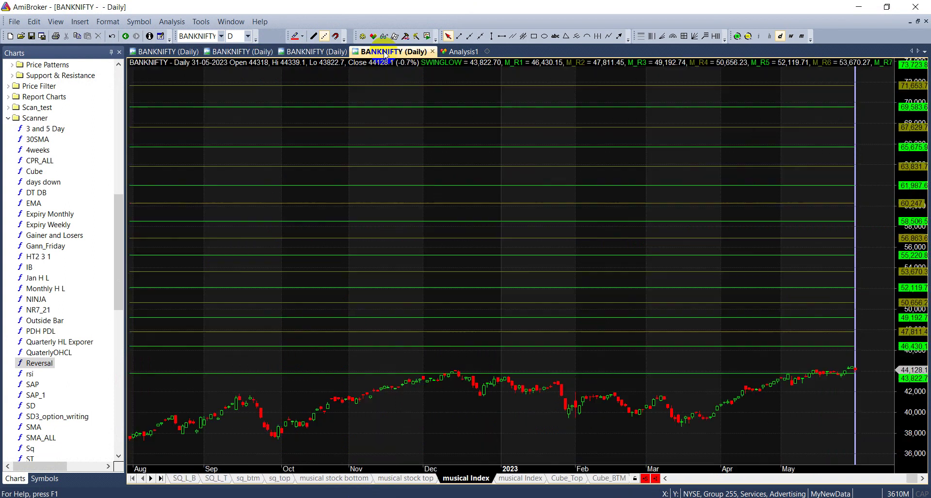
{"action": "left_click", "coordinate": [278, 447]}
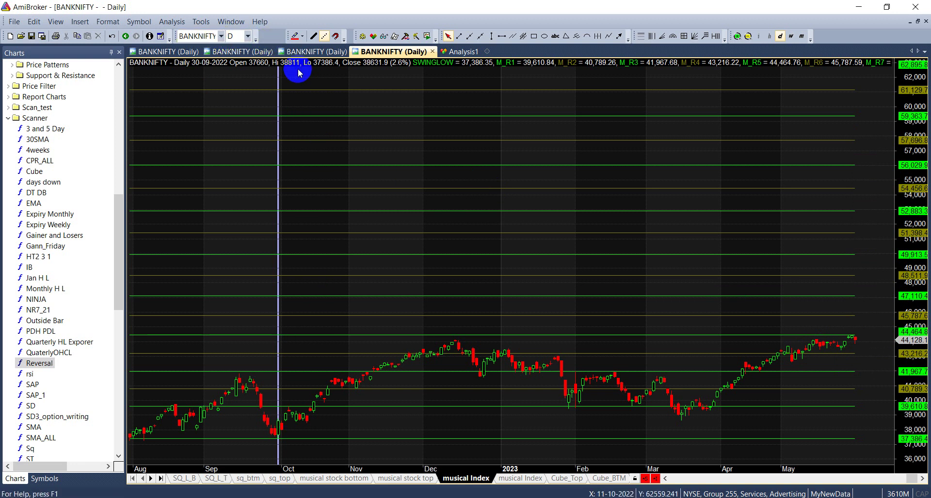
Review BANKNIFTY's monthly returns and OB sheets, and compare its Fibonacci retracements on the 10, 15, 20 and 30 sheets
{"action": "left_click", "coordinate": [303, 52]}
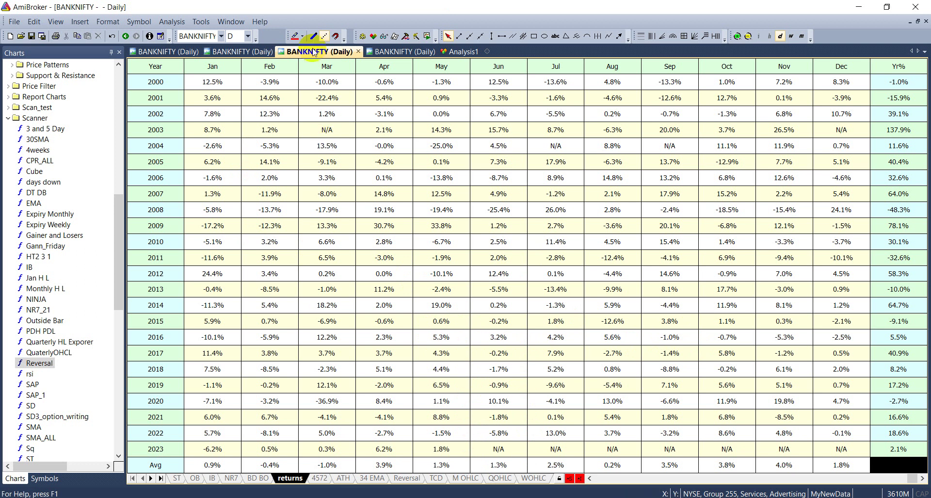
{"action": "left_click", "coordinate": [196, 478]}
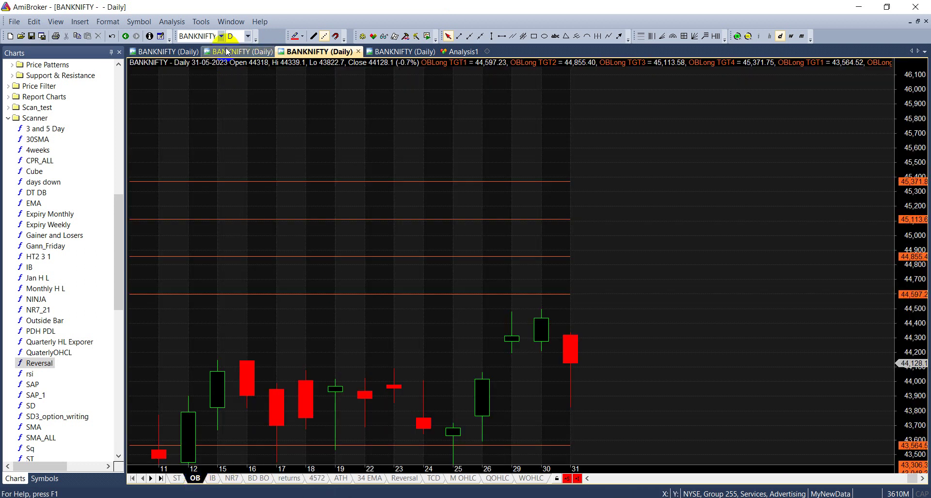
{"action": "left_click", "coordinate": [171, 53]}
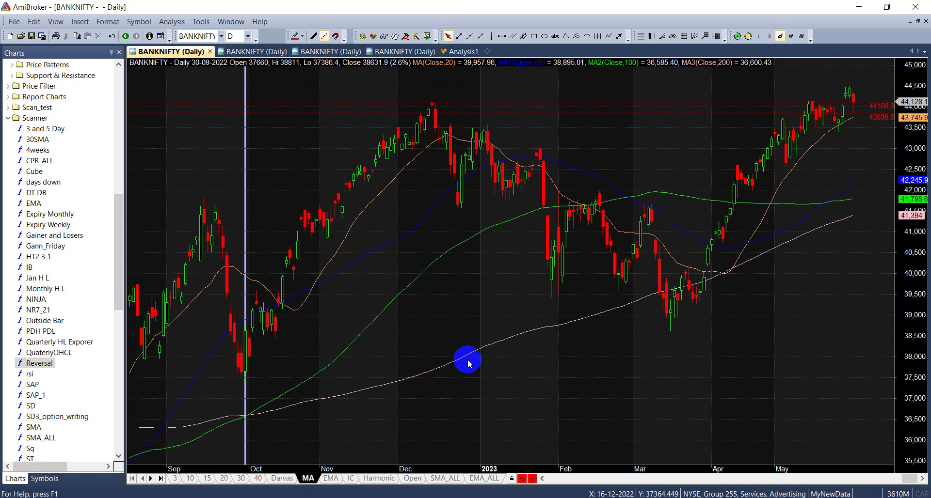
{"action": "left_click", "coordinate": [192, 480]}
{"action": "left_click", "coordinate": [207, 479]}
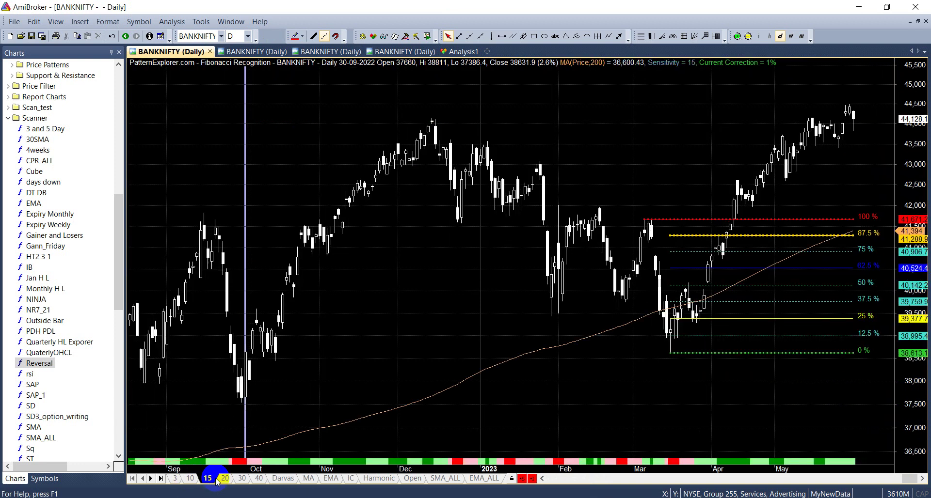
{"action": "left_click", "coordinate": [225, 479]}
{"action": "left_click", "coordinate": [242, 479]}
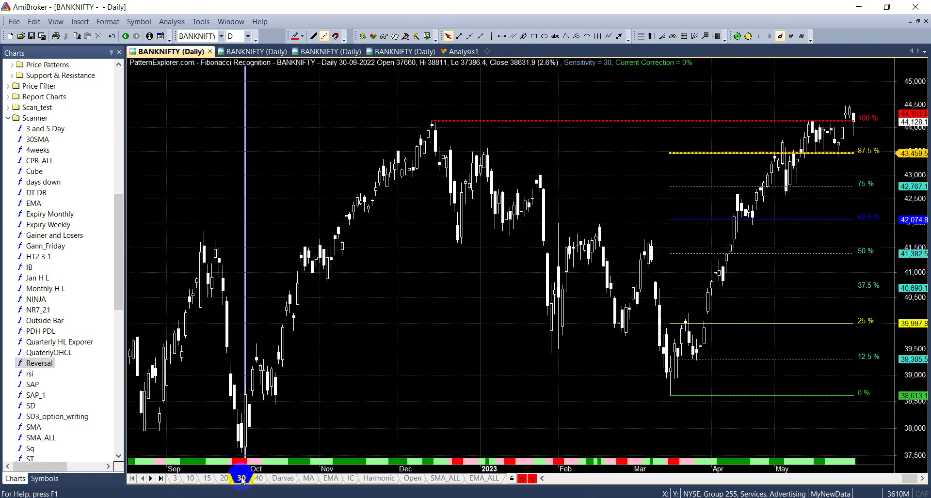
Project the BANKNIFTY SQ_L_B levels from the 29-05-2023 bar and examine the SQ_L_T support levels from the same bar
{"action": "left_click", "coordinate": [400, 52]}
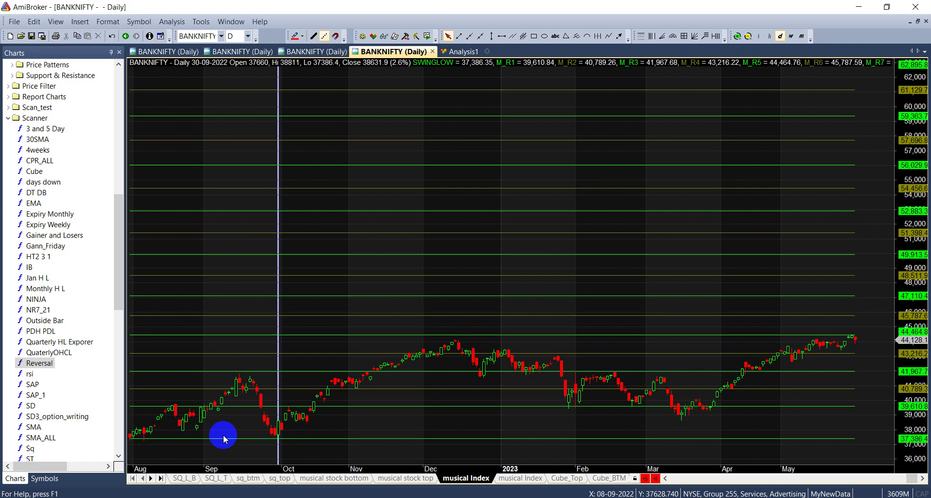
{"action": "left_click", "coordinate": [184, 478]}
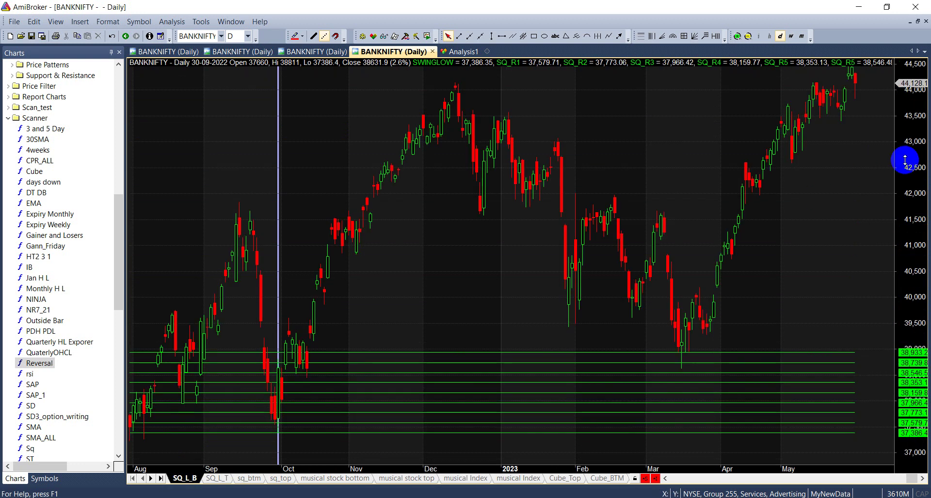
{"action": "left_click_drag", "start_coordinate": [911, 160], "coordinate": [627, 384]}
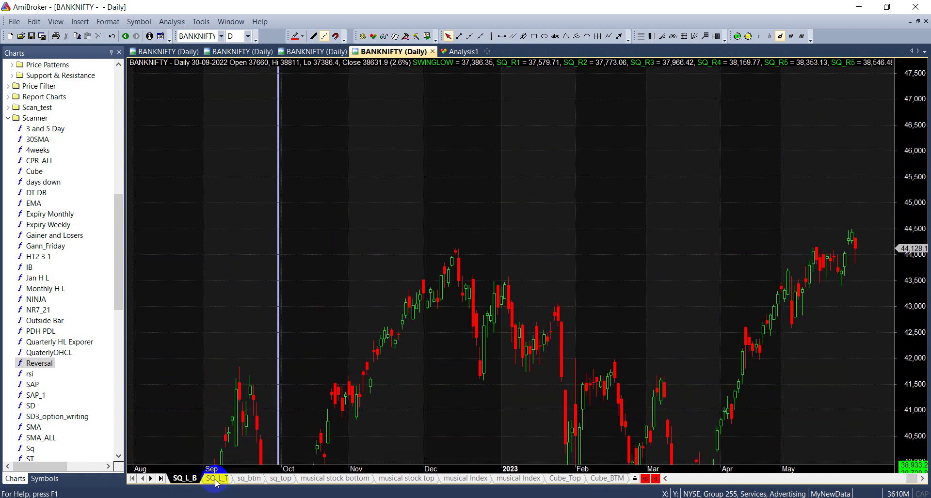
{"action": "left_click", "coordinate": [849, 231]}
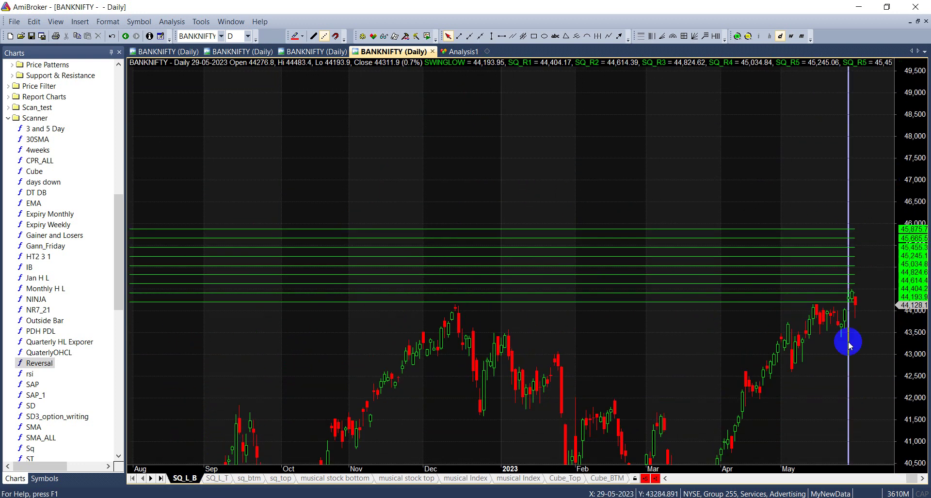
{"action": "left_click", "coordinate": [216, 478]}
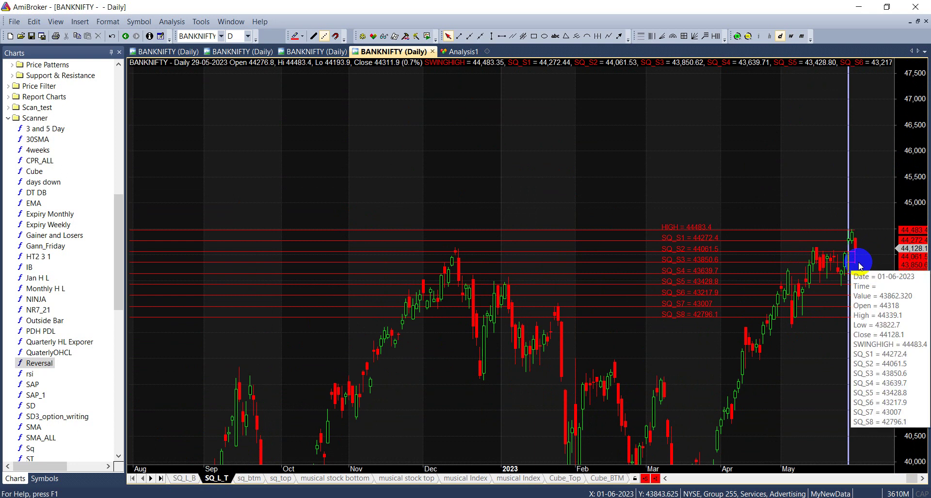
{"action": "mouse_move", "coordinate": [862, 281]}
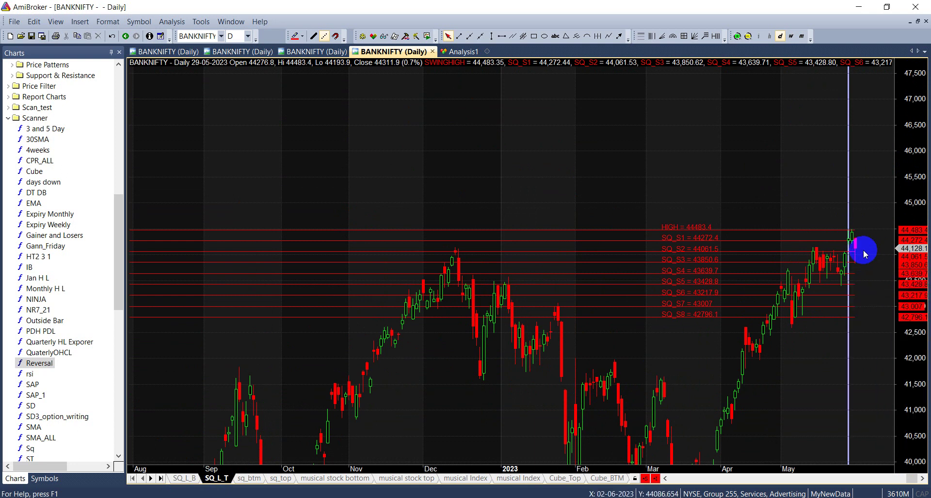
Change the charted symbol to NIFTY and show its musical Index levels
{"action": "left_click", "coordinate": [227, 37]}
{"action": "left_click", "coordinate": [222, 36]}
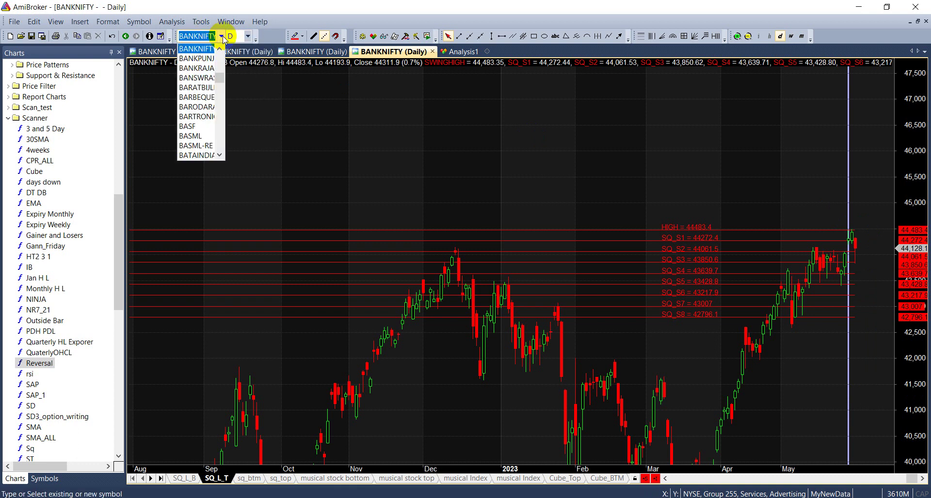
{"action": "type", "text": "NIFTY"}
{"action": "key", "text": "Return"}
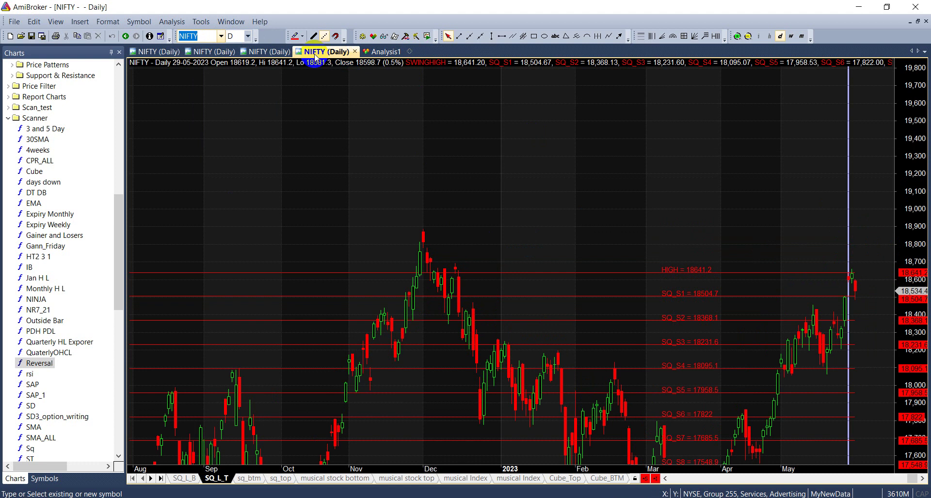
{"action": "left_click", "coordinate": [487, 478]}
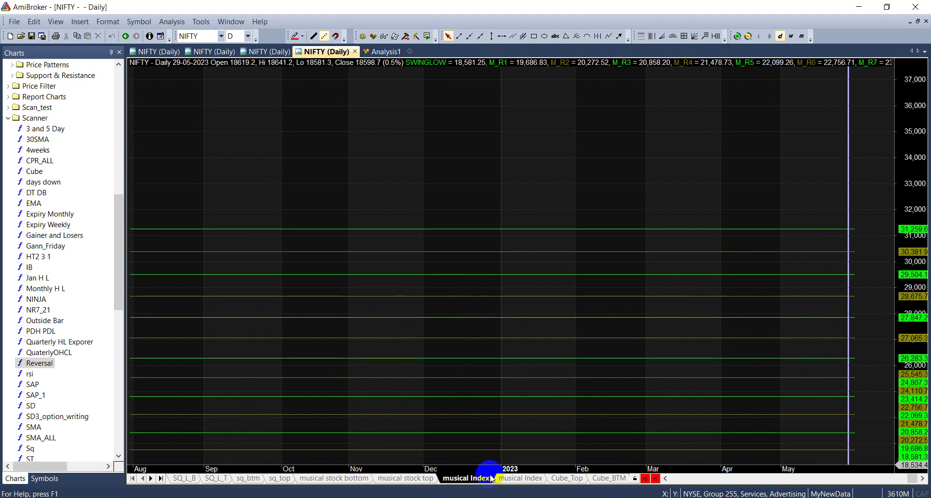
Compare NIFTY's two musical Index sheets, and project the upward musical levels from the 30-09-2022 swing low
{"action": "left_click", "coordinate": [518, 478]}
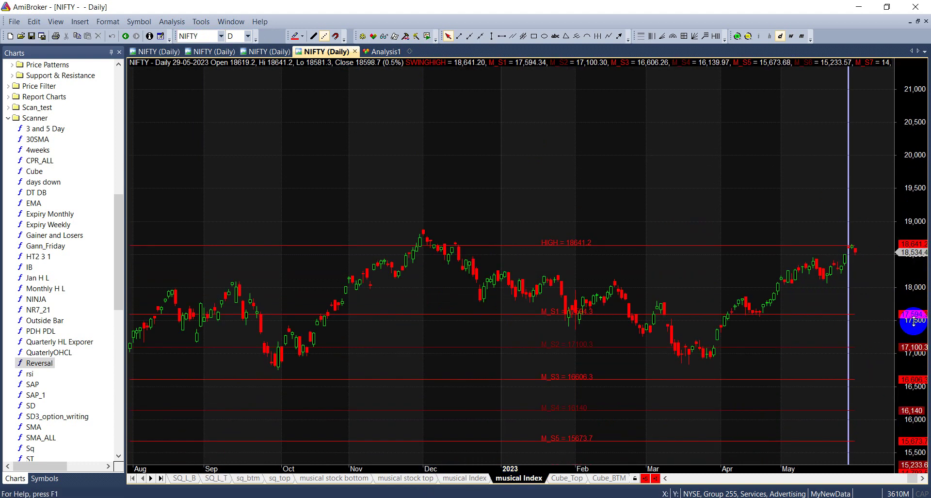
{"action": "left_click", "coordinate": [467, 480]}
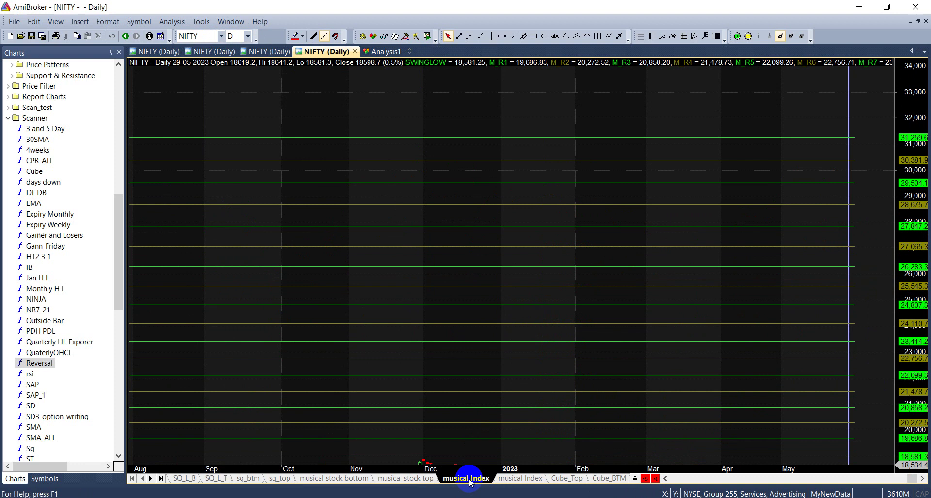
{"action": "left_click_drag", "start_coordinate": [912, 367], "coordinate": [897, 180]}
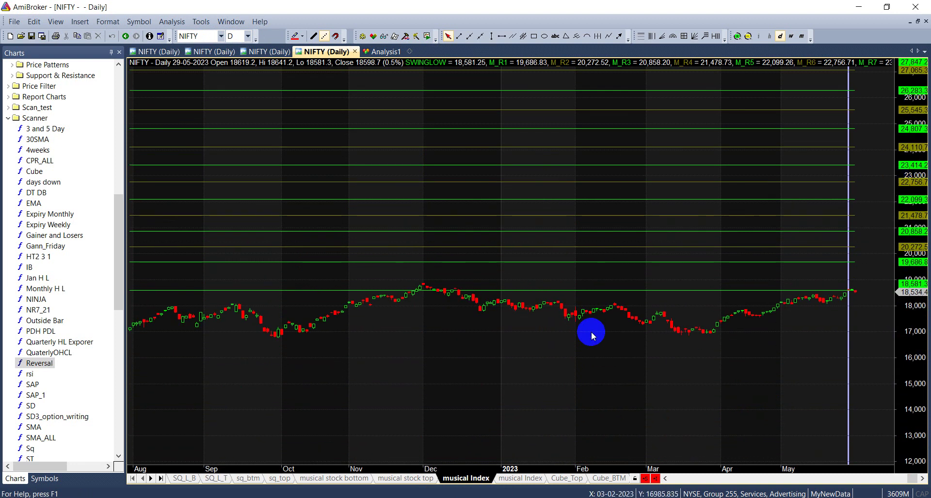
{"action": "left_click", "coordinate": [280, 339]}
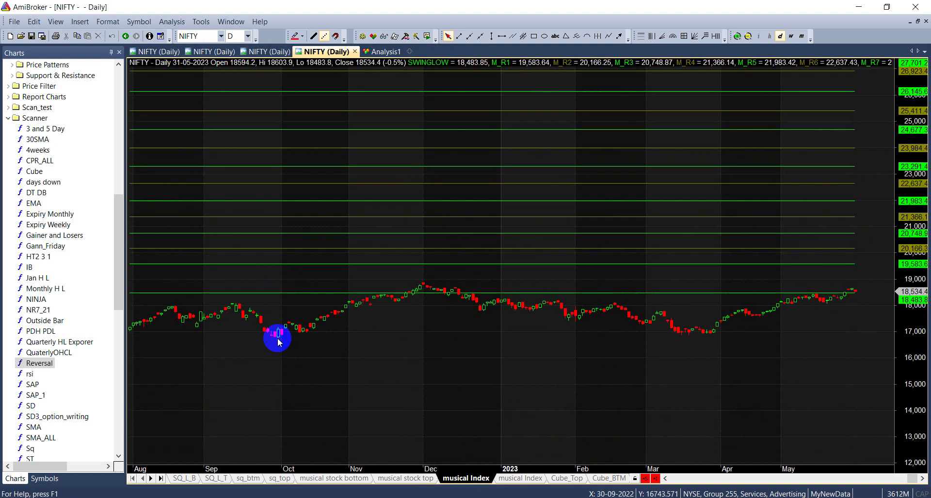
{"action": "left_click", "coordinate": [275, 336]}
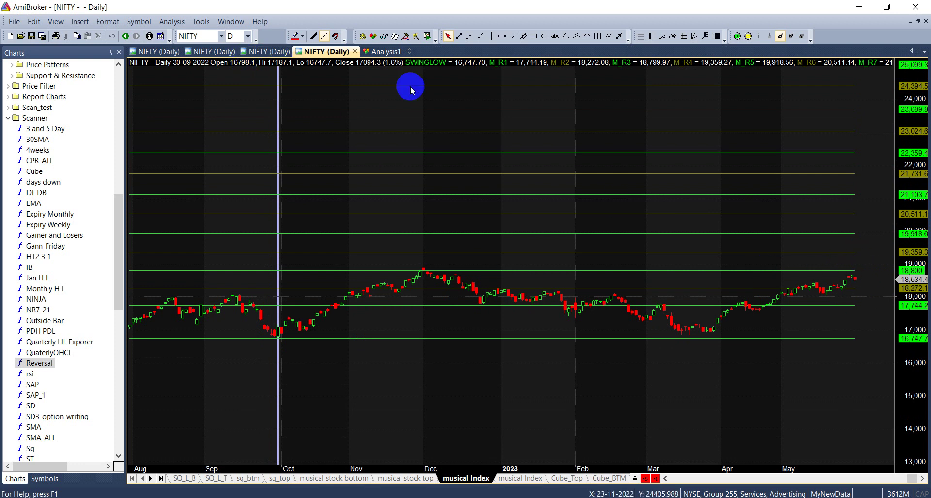
Review NIFTY's Fibonacci retracements on the 30 and 15 sheets and its moving averages on the MA sheet
{"action": "left_click", "coordinate": [219, 52]}
{"action": "left_click", "coordinate": [158, 51]}
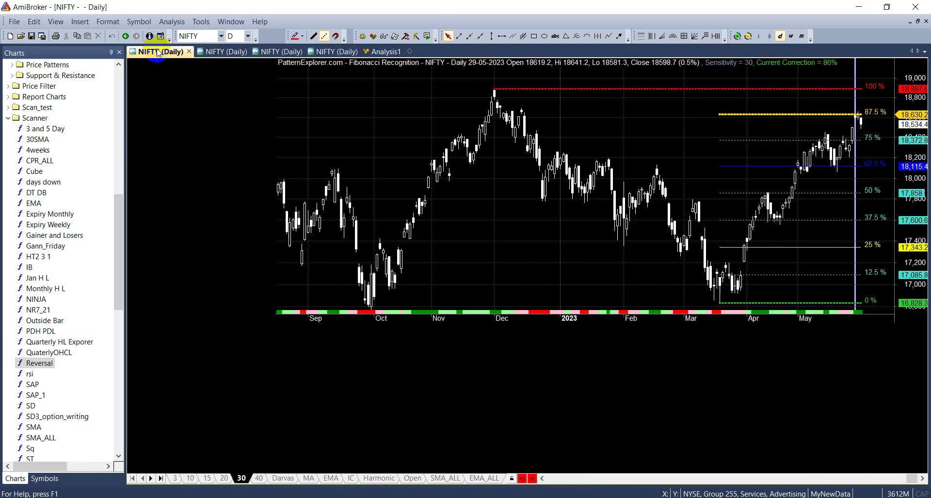
{"action": "left_click", "coordinate": [207, 478]}
{"action": "left_click", "coordinate": [308, 478]}
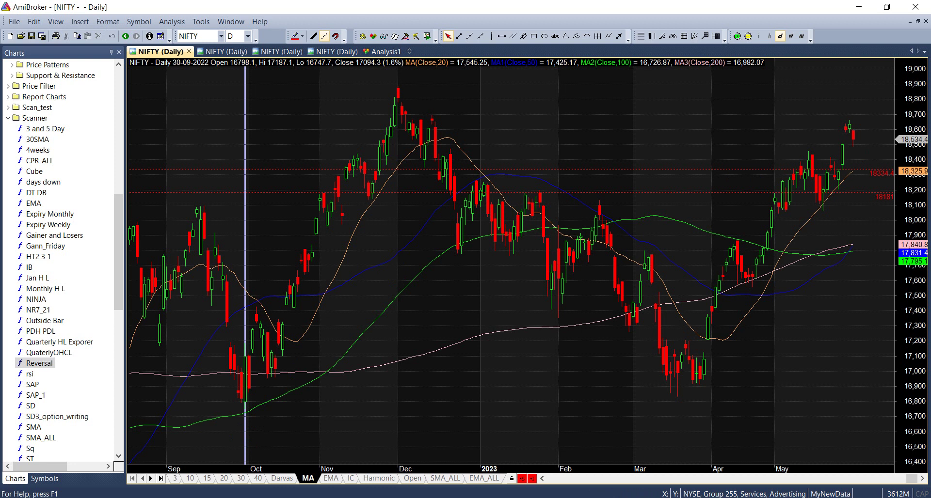
Switch to the NIFTY chart in TradingView, show the Master Levels indicator, and compare its levels on the 15-minute and 1-hour intervals
{"action": "mouse_move", "coordinate": [433, 497]}
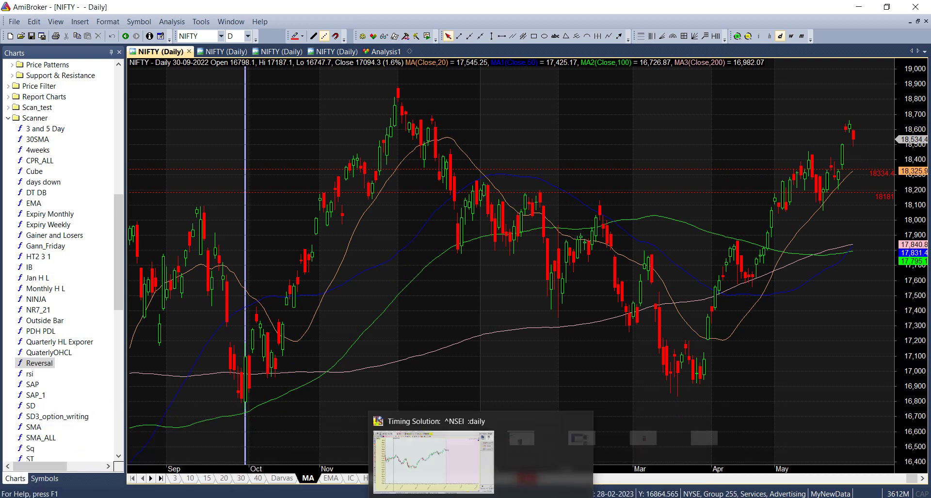
{"action": "key", "text": "alt+Tab"}
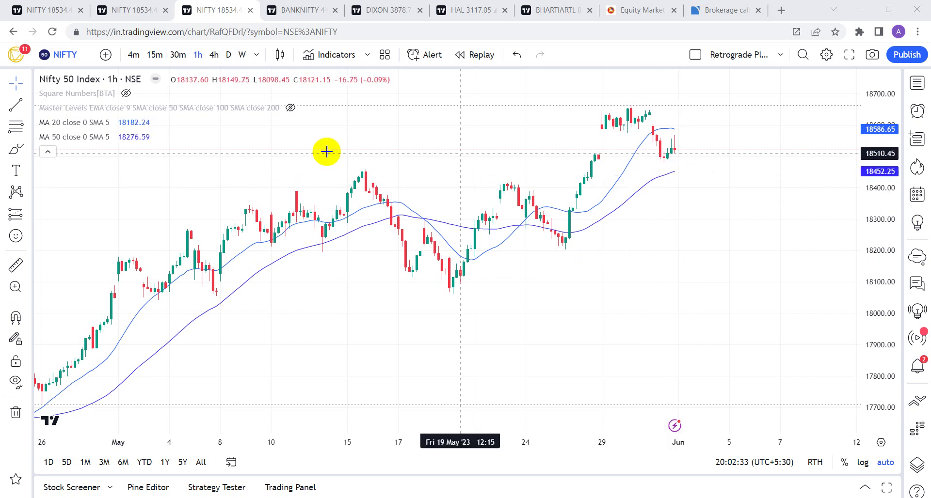
{"action": "left_click", "coordinate": [289, 108]}
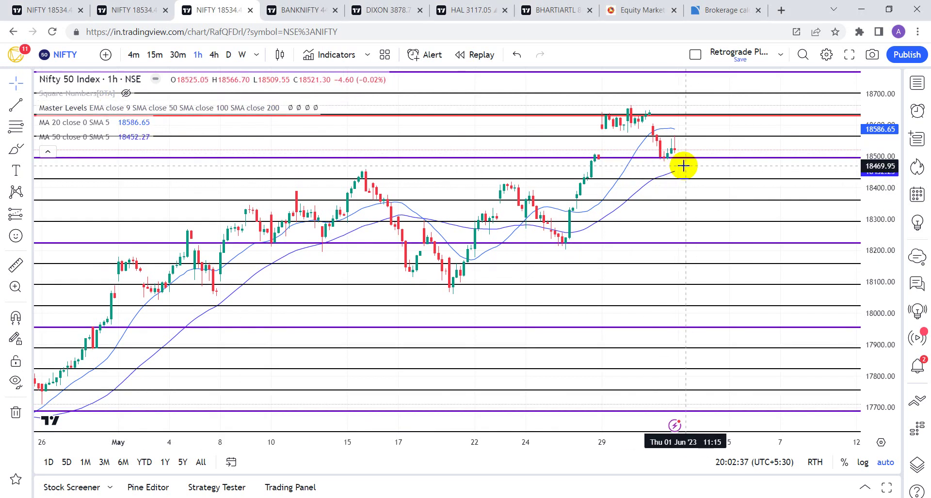
{"action": "left_click", "coordinate": [154, 55]}
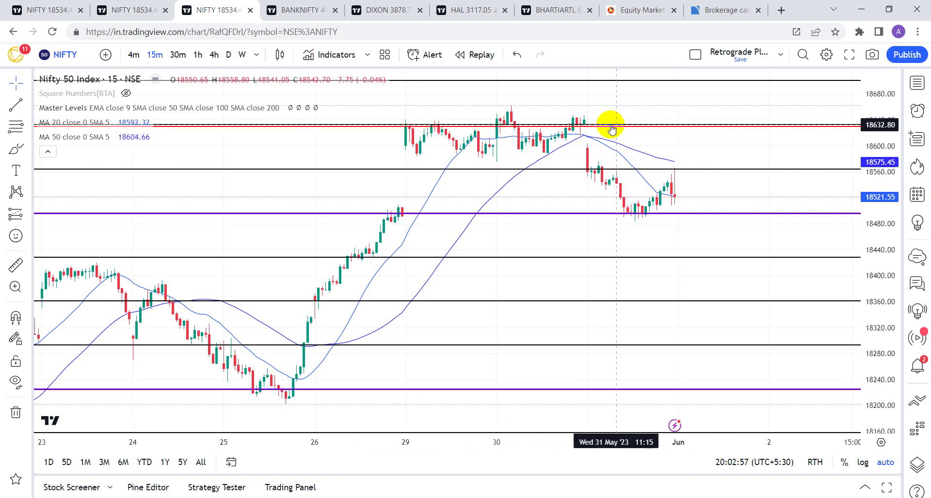
{"action": "left_click", "coordinate": [197, 54]}
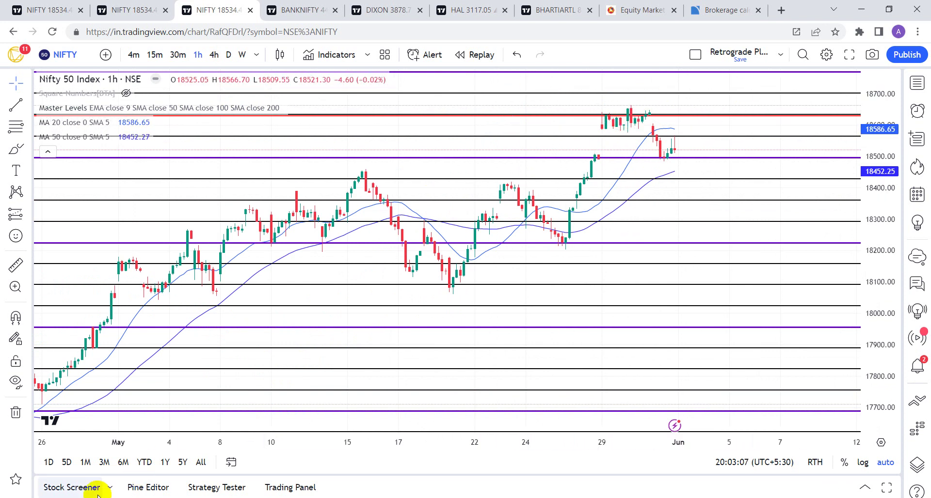
Return to AmiBroker and project NIFTY's OB target levels from the 30-05-2023 bar on the OB sheet
{"action": "left_click", "coordinate": [244, 480]}
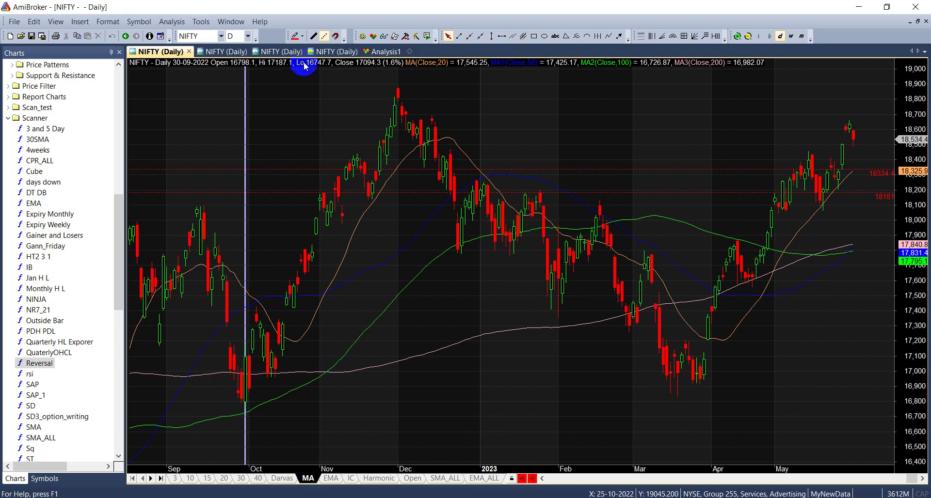
{"action": "left_click", "coordinate": [269, 51]}
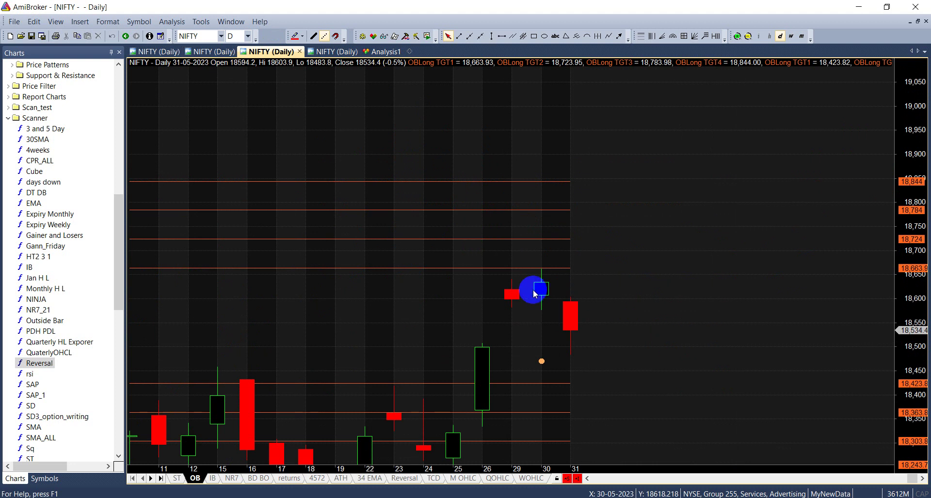
{"action": "left_click", "coordinate": [533, 290]}
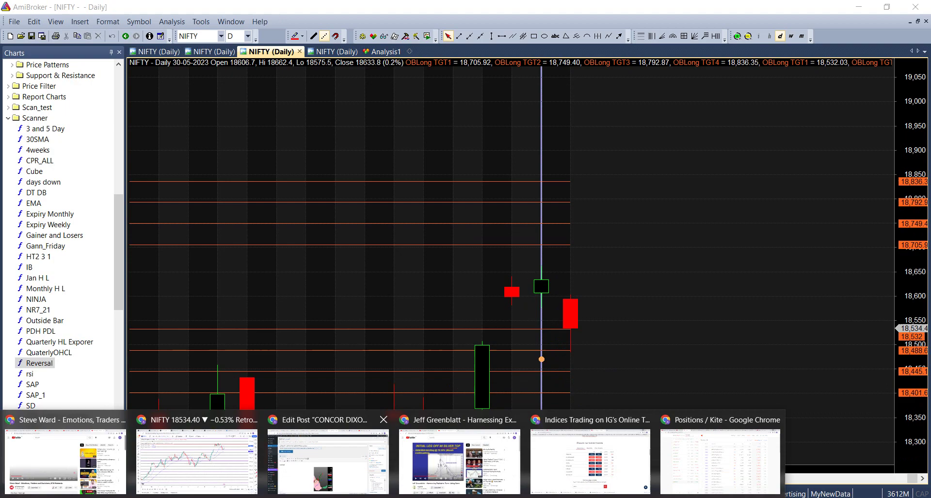
Switch back to the NIFTY chart in TradingView and set it to the 15-minute interval
{"action": "left_click", "coordinate": [193, 448]}
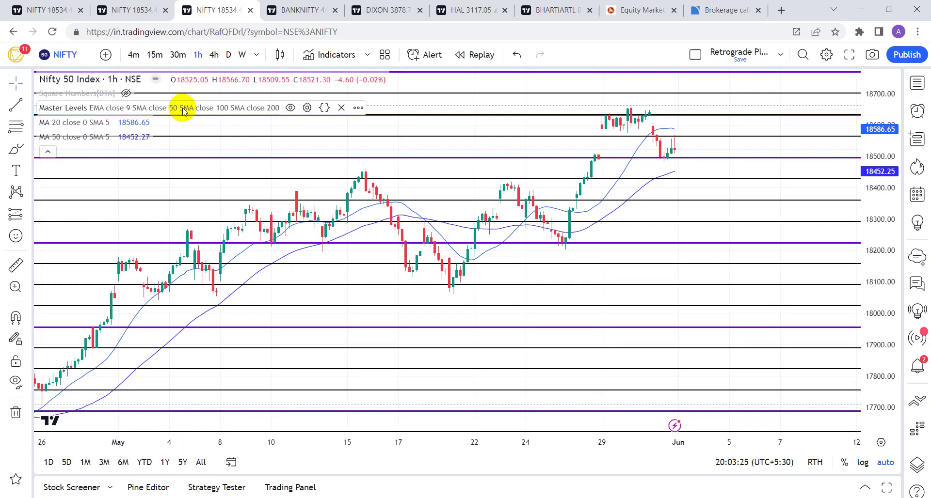
{"action": "left_click", "coordinate": [154, 56]}
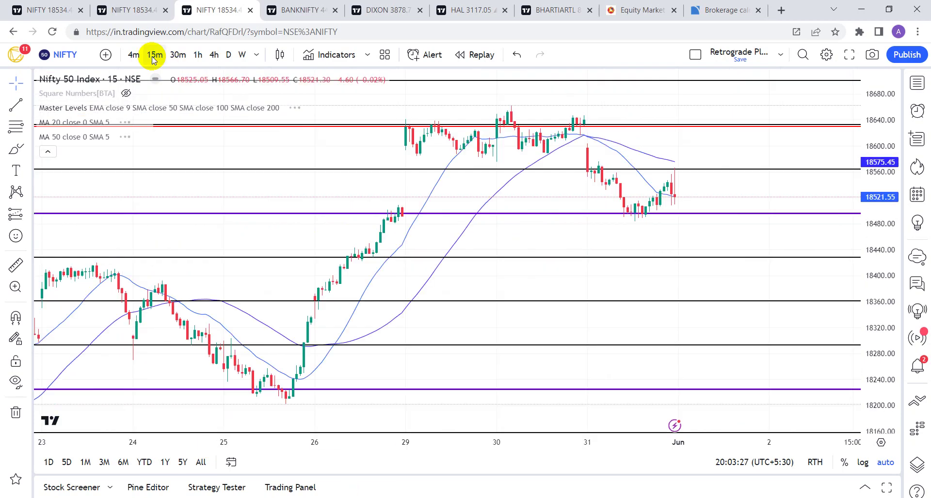